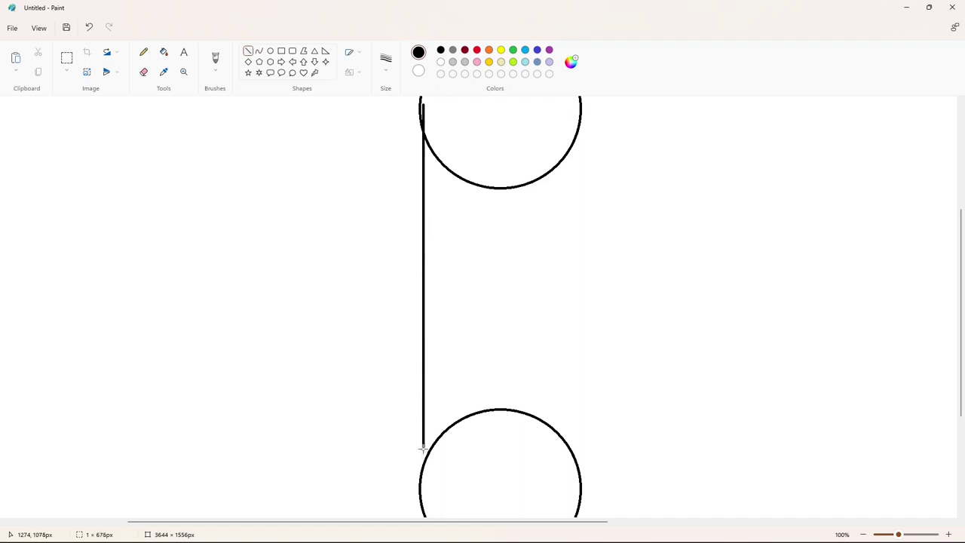
Join the upper and lower circles with straight vertical lines on both sides and fill the capsule with black
{"action": "left_click", "coordinate": [491, 459]}
{"action": "left_click_drag", "start_coordinate": [579, 168], "coordinate": [579, 496]}
{"action": "left_click", "coordinate": [164, 51]}
{"action": "left_click", "coordinate": [430, 110]}
{"action": "left_click", "coordinate": [863, 535]}
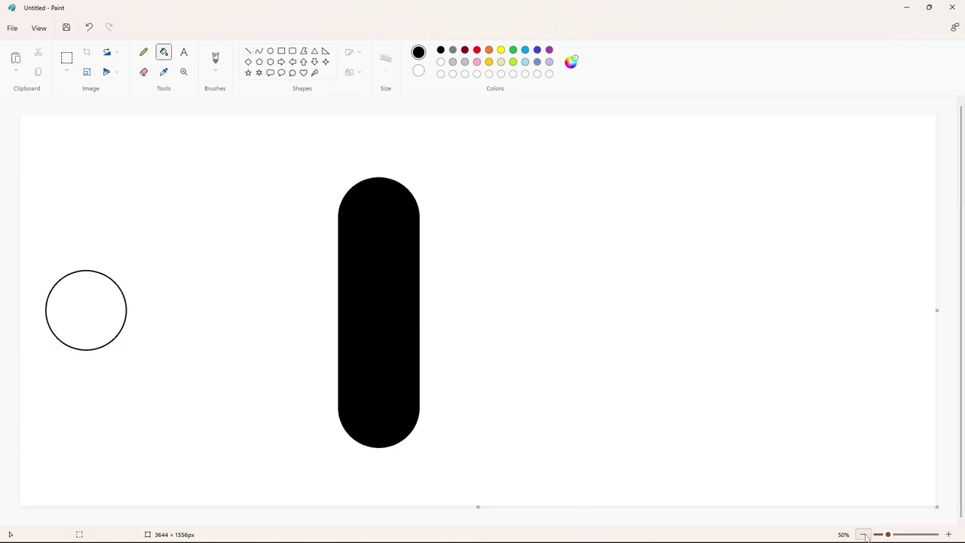
Erase horizontal lines across the lower part of the black capsule and fill the band between them with white
{"action": "left_click", "coordinate": [143, 72]}
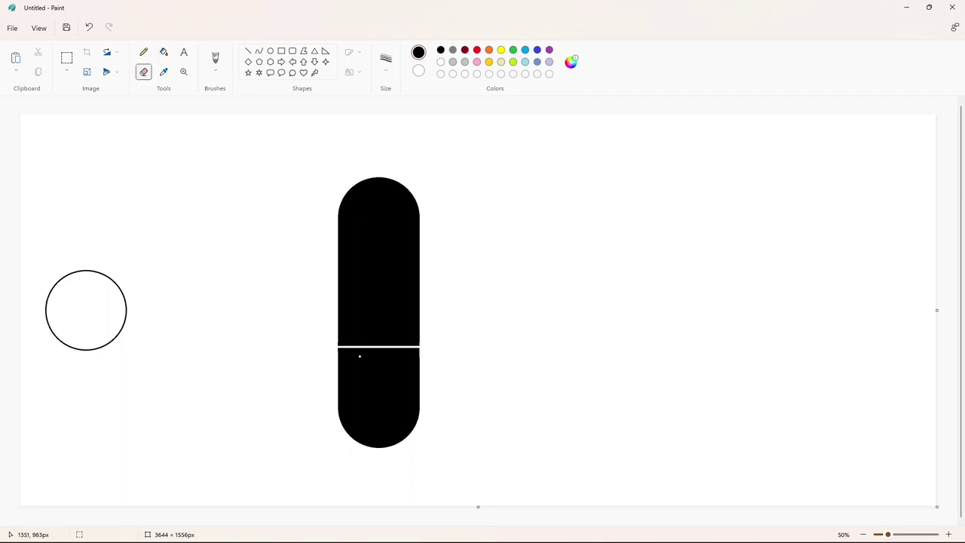
{"action": "left_click_drag", "start_coordinate": [377, 357], "coordinate": [424, 356]}
{"action": "left_click", "coordinate": [164, 52]}
{"action": "left_click", "coordinate": [440, 62]}
{"action": "left_click", "coordinate": [385, 352]}
Copy the capsule's separated rounded lower end and fill the original piece with white
{"action": "left_click", "coordinate": [66, 57]}
{"action": "mouse_move", "coordinate": [322, 350]}
{"action": "left_mouse_down"}
{"action": "mouse_move", "coordinate": [398, 438]}
{"action": "mouse_move", "coordinate": [500, 484]}
{"action": "left_mouse_up"}
{"action": "left_click", "coordinate": [164, 52]}
{"action": "left_click", "coordinate": [379, 400]}
Paste the copied rounded end and move it up over the lower edge of the remaining black bar
{"action": "left_click", "coordinate": [949, 535]}
{"action": "left_click_drag", "start_coordinate": [452, 522], "coordinate": [595, 521]}
{"action": "scroll", "coordinate": [629, 480], "scroll_direction": "down", "scroll_amount": 3}
{"action": "key", "text": "ctrl+v"}
{"action": "left_click_drag", "start_coordinate": [136, 226], "coordinate": [442, 424]}
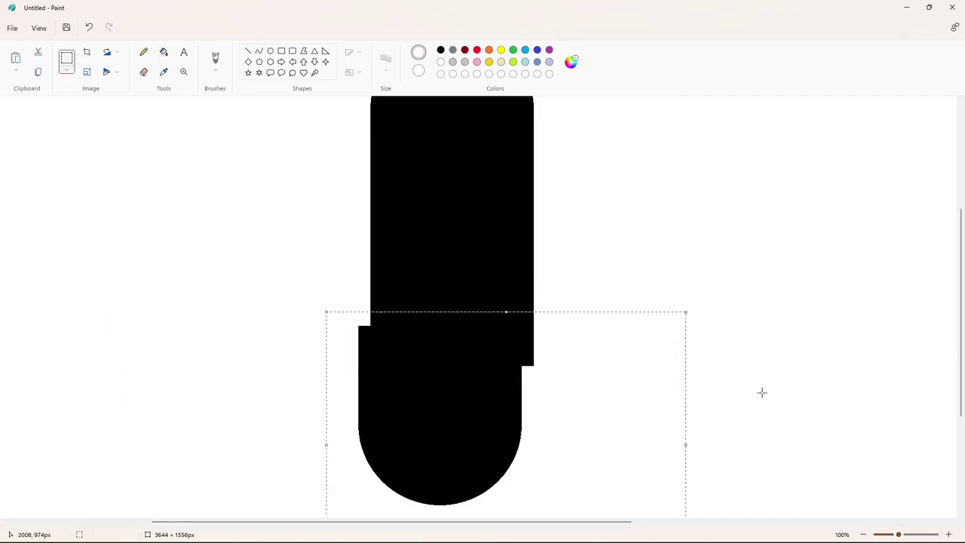
Nudge the pasted rounded end until its sides line up with the bar, forming a shorter capsule, and deselect it
{"action": "key", "text": "Right"}
{"action": "key", "text": "Right"}
{"action": "key", "text": "Right"}
{"action": "key", "text": "Right"}
{"action": "key", "text": "Right"}
{"action": "key", "text": "Right"}
{"action": "key", "text": "Right"}
{"action": "key", "text": "Right"}
{"action": "key", "text": "Right"}
{"action": "key", "text": "Right"}
{"action": "key", "text": "Right"}
{"action": "key", "text": "Right"}
{"action": "key", "text": "Right"}
{"action": "key", "text": "Right"}
{"action": "key", "text": "Right"}
{"action": "key", "text": "Right"}
{"action": "key", "text": "Right"}
{"action": "key", "text": "Right"}
{"action": "key", "text": "Right"}
{"action": "key", "text": "Right"}
{"action": "key", "text": "Down"}
{"action": "key", "text": "Down"}
{"action": "key", "text": "Down"}
{"action": "key", "text": "Down"}
{"action": "key", "text": "Down"}
{"action": "key", "text": "Down"}
{"action": "key", "text": "Down"}
{"action": "key", "text": "Down"}
{"action": "key", "text": "Down"}
{"action": "key", "text": "Down"}
{"action": "key", "text": "Down"}
{"action": "key", "text": "Down"}
{"action": "key", "text": "Down"}
{"action": "key", "text": "Down"}
{"action": "key", "text": "Down"}
{"action": "key", "text": "Down"}
{"action": "key", "text": "Down"}
{"action": "key", "text": "Down"}
{"action": "key", "text": "Down"}
{"action": "key", "text": "Down"}
{"action": "key", "text": "Down"}
{"action": "key", "text": "Down"}
{"action": "key", "text": "Down"}
{"action": "key", "text": "Down"}
{"action": "key", "text": "Down"}
{"action": "key", "text": "Down"}
{"action": "key", "text": "Down"}
{"action": "key", "text": "Down"}
{"action": "key", "text": "Down"}
{"action": "key", "text": "Down"}
{"action": "key", "text": "Down"}
{"action": "key", "text": "Down"}
{"action": "key", "text": "Down"}
{"action": "key", "text": "Down"}
{"action": "key", "text": "Down"}
{"action": "key", "text": "Down"}
{"action": "key", "text": "Down"}
{"action": "key", "text": "Down"}
{"action": "key", "text": "Down"}
{"action": "key", "text": "Down"}
{"action": "key", "text": "Up"}
{"action": "key", "text": "Up"}
{"action": "key", "text": "Up"}
{"action": "key", "text": "Up"}
{"action": "key", "text": "Up"}
{"action": "key", "text": "Up"}
{"action": "key", "text": "Up"}
{"action": "key", "text": "Up"}
{"action": "key", "text": "Up"}
{"action": "key", "text": "Up"}
{"action": "key", "text": "Up"}
{"action": "key", "text": "Up"}
{"action": "key", "text": "Up"}
{"action": "key", "text": "Up"}
{"action": "key", "text": "Up"}
{"action": "key", "text": "Up"}
{"action": "key", "text": "Up"}
{"action": "key", "text": "Up"}
{"action": "key", "text": "Up"}
{"action": "key", "text": "Up"}
{"action": "left_click", "coordinate": [791, 375]}
{"action": "left_click", "coordinate": [863, 534]}
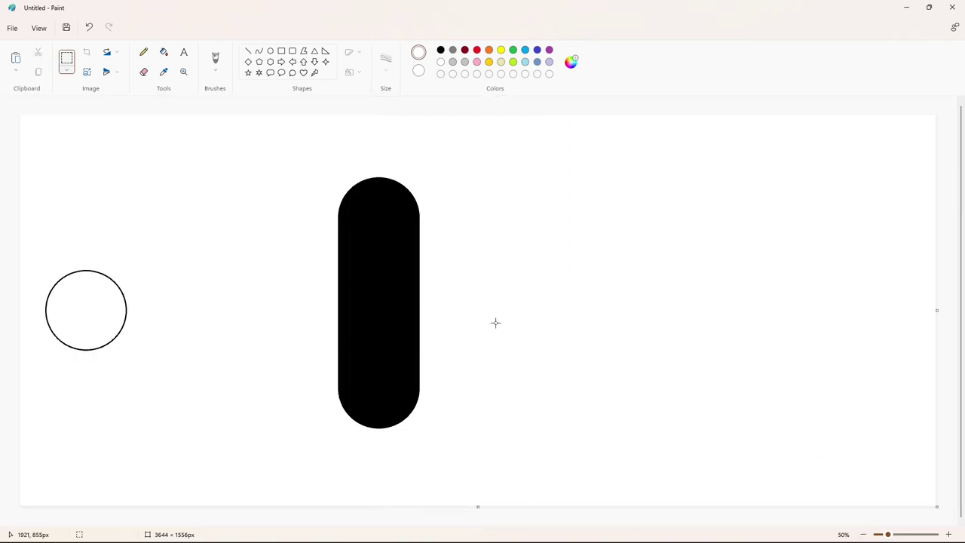
Undo the rounded end's placement, paste it again and move it over the lower edge of the black bar
{"action": "key", "text": "ctrl+z"}
{"action": "left_click", "coordinate": [948, 534]}
{"action": "left_click_drag", "start_coordinate": [463, 521], "coordinate": [590, 523]}
{"action": "scroll", "coordinate": [633, 493], "scroll_direction": "down", "scroll_amount": 3}
{"action": "key", "text": "ctrl+v"}
{"action": "left_click_drag", "start_coordinate": [127, 188], "coordinate": [488, 377]}
Nudge the pasted rounded end right, down and back up until it lines up with the bar, and deselect it
{"action": "key", "text": "Right"}
{"action": "key", "text": "Right"}
{"action": "key", "text": "Right"}
{"action": "key", "text": "Right"}
{"action": "key", "text": "Right"}
{"action": "key", "text": "Right"}
{"action": "key", "text": "Right"}
{"action": "key", "text": "Right"}
{"action": "key", "text": "Right"}
{"action": "key", "text": "Right"}
{"action": "key", "text": "Right"}
{"action": "key", "text": "Right"}
{"action": "key", "text": "Right"}
{"action": "key", "text": "Right"}
{"action": "key", "text": "Right"}
{"action": "key", "text": "Right"}
{"action": "key", "text": "Right"}
{"action": "key", "text": "Right"}
{"action": "key", "text": "Right"}
{"action": "key", "text": "Right"}
{"action": "key", "text": "Down"}
{"action": "key", "text": "Down"}
{"action": "key", "text": "Down"}
{"action": "key", "text": "Down"}
{"action": "key", "text": "Down"}
{"action": "key", "text": "Down"}
{"action": "key", "text": "Down"}
{"action": "key", "text": "Down"}
{"action": "key", "text": "Down"}
{"action": "key", "text": "Down"}
{"action": "key", "text": "Down"}
{"action": "key", "text": "Down"}
{"action": "key", "text": "Down"}
{"action": "key", "text": "Down"}
{"action": "key", "text": "Down"}
{"action": "key", "text": "Down"}
{"action": "key", "text": "Down"}
{"action": "key", "text": "Down"}
{"action": "key", "text": "Down"}
{"action": "key", "text": "Down"}
{"action": "key", "text": "Up"}
{"action": "key", "text": "Up"}
{"action": "key", "text": "Up"}
{"action": "key", "text": "Up"}
{"action": "key", "text": "Up"}
{"action": "key", "text": "Up"}
{"action": "key", "text": "Up"}
{"action": "key", "text": "Up"}
{"action": "key", "text": "Up"}
{"action": "key", "text": "Up"}
{"action": "key", "text": "Up"}
{"action": "key", "text": "Up"}
{"action": "key", "text": "Up"}
{"action": "key", "text": "Up"}
{"action": "key", "text": "Up"}
{"action": "key", "text": "Up"}
{"action": "key", "text": "Up"}
{"action": "key", "text": "Up"}
{"action": "key", "text": "Up"}
{"action": "key", "text": "Up"}
{"action": "left_click", "coordinate": [778, 390]}
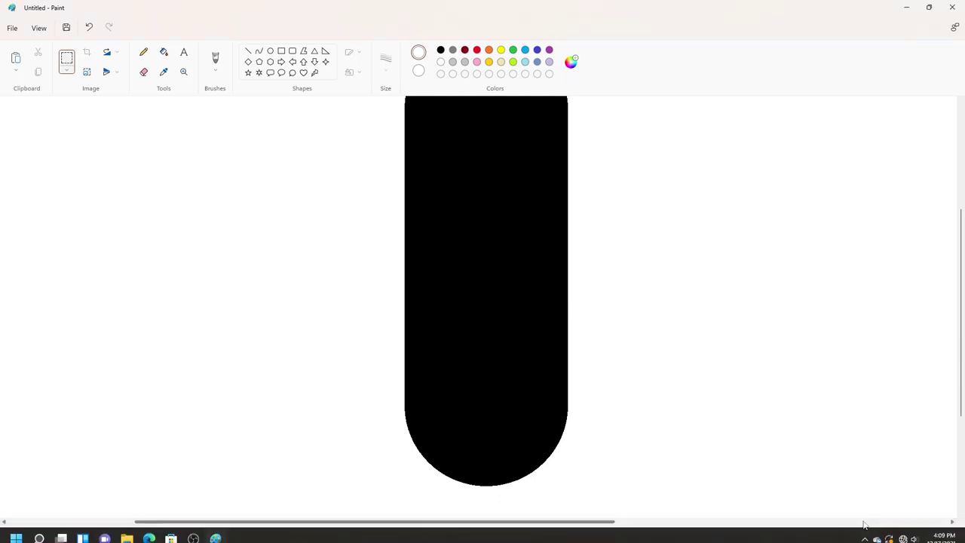
Undo the last placement of the rounded end, paste it again and move it onto the bar's flat lower edge
{"action": "left_click", "coordinate": [863, 535]}
{"action": "key", "text": "ctrl+z"}
{"action": "left_click", "coordinate": [949, 535]}
{"action": "left_click_drag", "start_coordinate": [479, 521], "coordinate": [588, 520]}
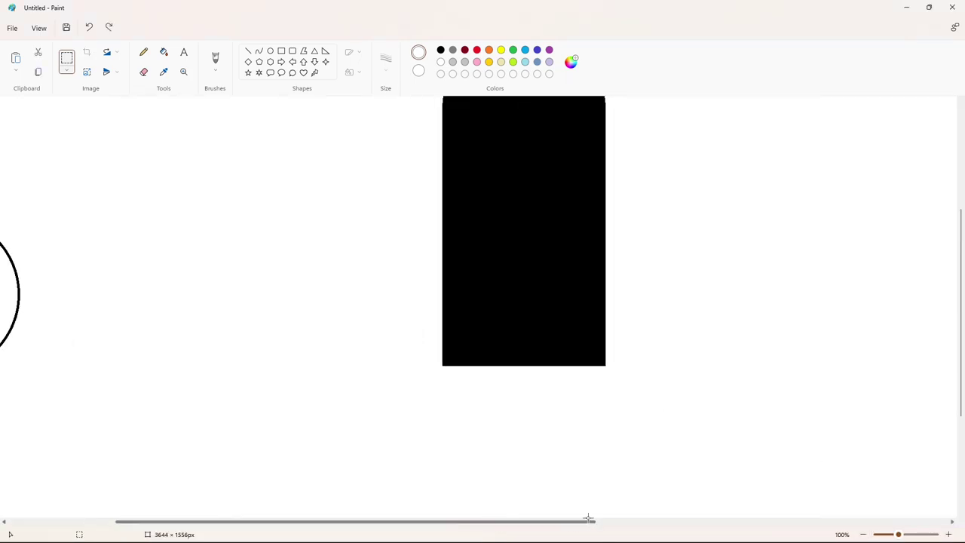
{"action": "key", "text": "ctrl+v"}
{"action": "left_click_drag", "start_coordinate": [113, 165], "coordinate": [518, 415]}
Nudge the rounded end right until its sides line up with the black bar, and deselect it
{"action": "key", "text": "Right"}
{"action": "key", "text": "Right"}
{"action": "key", "text": "Right"}
{"action": "key", "text": "Right"}
{"action": "left_click", "coordinate": [819, 421]}
{"action": "key", "text": "ctrl+minus"}
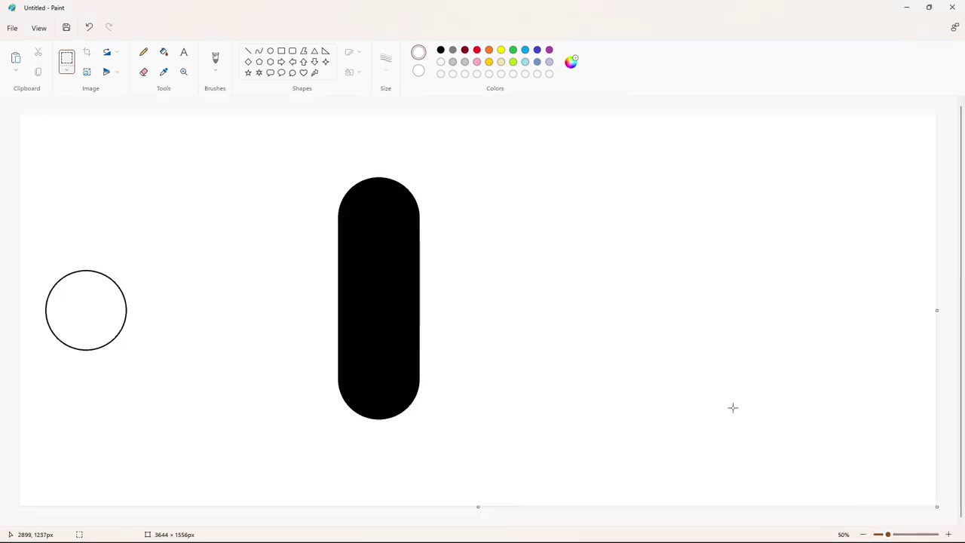
Copy the outlined circle, paste a copy and move it to the right edge of the capsule's upper part
{"action": "key", "text": "ctrl+c"}
{"action": "key", "text": "ctrl+v"}
{"action": "left_click_drag", "start_coordinate": [86, 190], "coordinate": [423, 239]}
Nudge the pasted circle right until it stands clear of the capsule's upper end, and deselect it
{"action": "key", "text": "Right"}
{"action": "key", "text": "Right"}
{"action": "key", "text": "Right"}
{"action": "key", "text": "Right"}
{"action": "key", "text": "Right"}
{"action": "key", "text": "Right"}
{"action": "key", "text": "Right"}
{"action": "key", "text": "Right"}
{"action": "key", "text": "Right"}
{"action": "key", "text": "Right"}
{"action": "key", "text": "Right"}
{"action": "key", "text": "Right"}
{"action": "key", "text": "Right"}
{"action": "key", "text": "Right"}
{"action": "key", "text": "Right"}
{"action": "key", "text": "Right"}
{"action": "key", "text": "Right"}
{"action": "key", "text": "Right"}
{"action": "key", "text": "Right"}
{"action": "key", "text": "Right"}
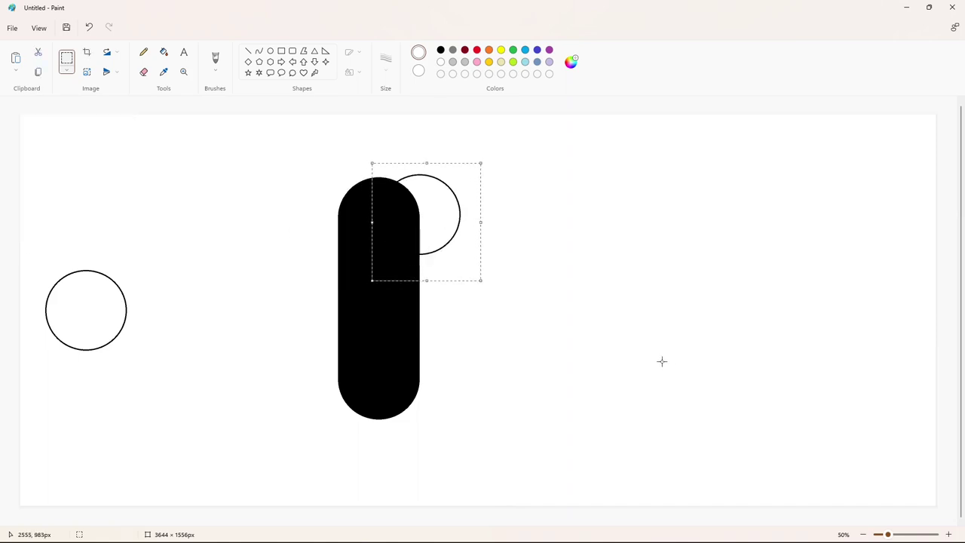
{"action": "key", "text": "Right"}
{"action": "key", "text": "Right"}
{"action": "key", "text": "Right"}
{"action": "key", "text": "Right"}
{"action": "key", "text": "Right"}
{"action": "key", "text": "Right"}
{"action": "key", "text": "Right"}
{"action": "key", "text": "Right"}
{"action": "key", "text": "Right"}
{"action": "key", "text": "Right"}
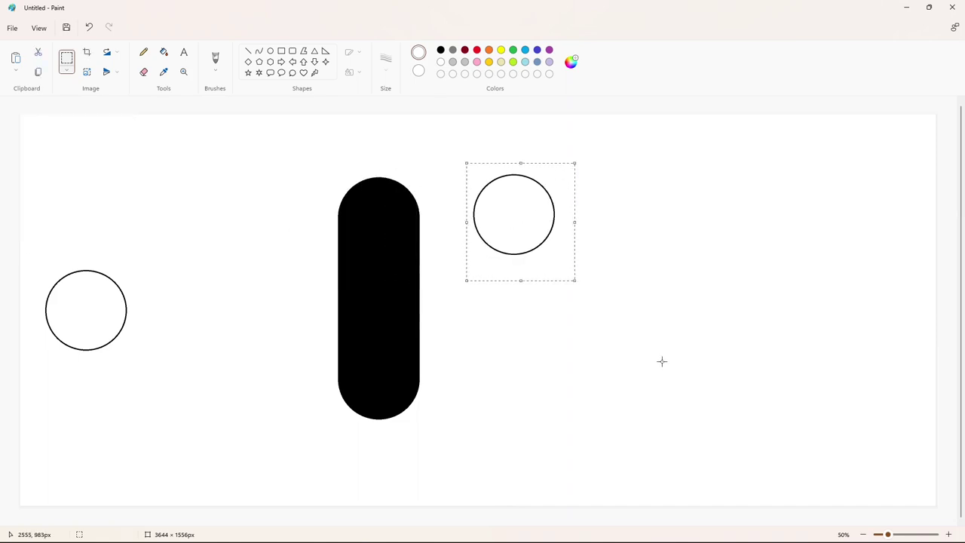
{"action": "left_click", "coordinate": [149, 255]}
Paste a second copy of the outlined circle and move it to the right edge of the capsule's lower end
{"action": "key", "text": "ctrl+v"}
{"action": "left_click_drag", "start_coordinate": [78, 166], "coordinate": [442, 373]}
{"action": "key", "text": "Left"}
{"action": "key", "text": "Left"}
{"action": "key", "text": "Left"}
{"action": "key", "text": "Left"}
{"action": "key", "text": "Left"}
{"action": "key", "text": "Left"}
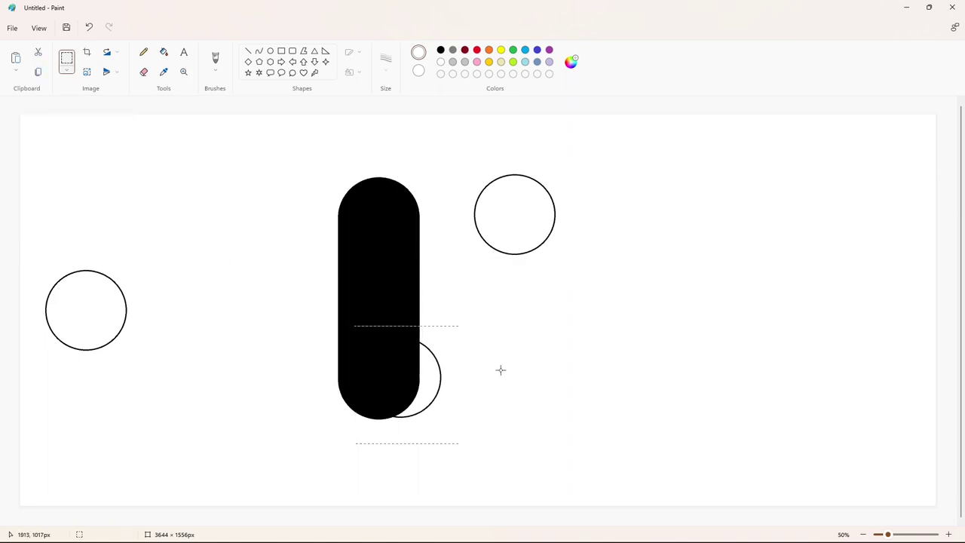
Nudge the second circle right until it stands clear of the capsule, below the first copied circle
{"action": "key", "text": "Right"}
{"action": "key", "text": "Right"}
{"action": "key", "text": "Right"}
{"action": "key", "text": "Right"}
{"action": "key", "text": "Right"}
{"action": "key", "text": "Right"}
{"action": "key", "text": "Right"}
{"action": "key", "text": "Right"}
{"action": "key", "text": "Right"}
{"action": "key", "text": "Right"}
{"action": "key", "text": "Right"}
{"action": "key", "text": "Right"}
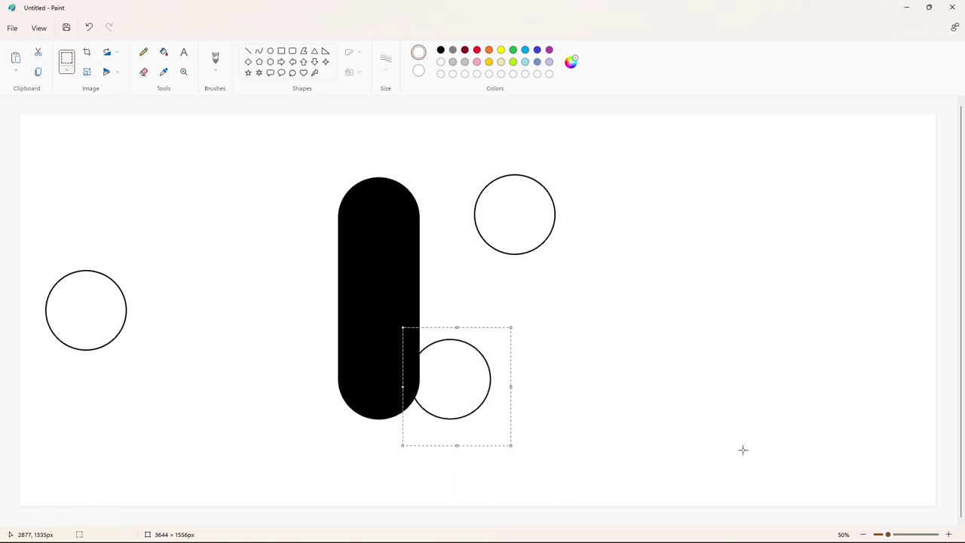
{"action": "key", "text": "Right"}
{"action": "key", "text": "Right"}
{"action": "key", "text": "Right"}
{"action": "key", "text": "Right"}
{"action": "key", "text": "Right"}
{"action": "key", "text": "Right"}
{"action": "key", "text": "Right"}
{"action": "key", "text": "Right"}
{"action": "key", "text": "Right"}
{"action": "key", "text": "Right"}
{"action": "key", "text": "Right"}
Draw a black diagonal line spanning about 379 × 345 px and move it to the empty area right of the circles
{"action": "left_click", "coordinate": [529, 156]}
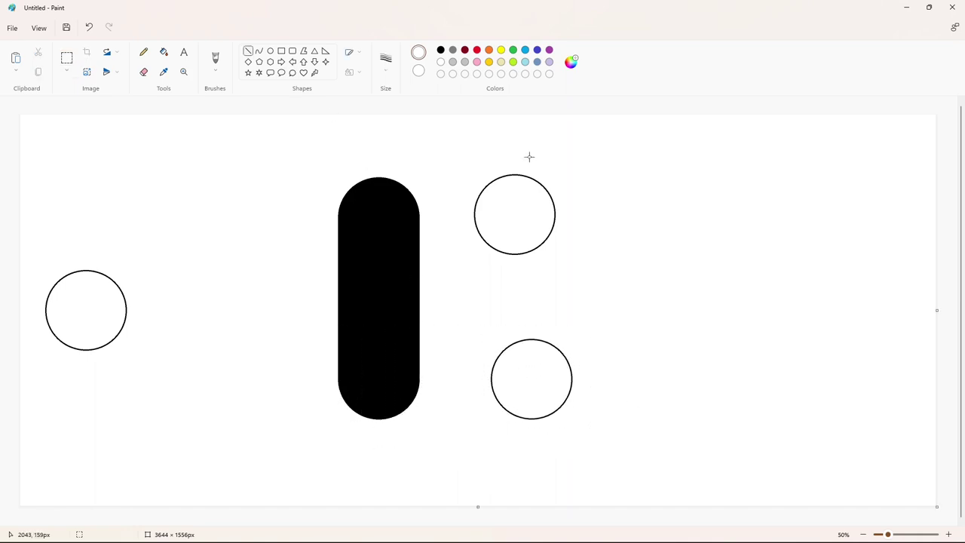
{"action": "mouse_move", "coordinate": [493, 181]}
{"action": "left_mouse_down"}
{"action": "mouse_move", "coordinate": [392, 257]}
{"action": "mouse_move", "coordinate": [397, 268]}
{"action": "left_mouse_up"}
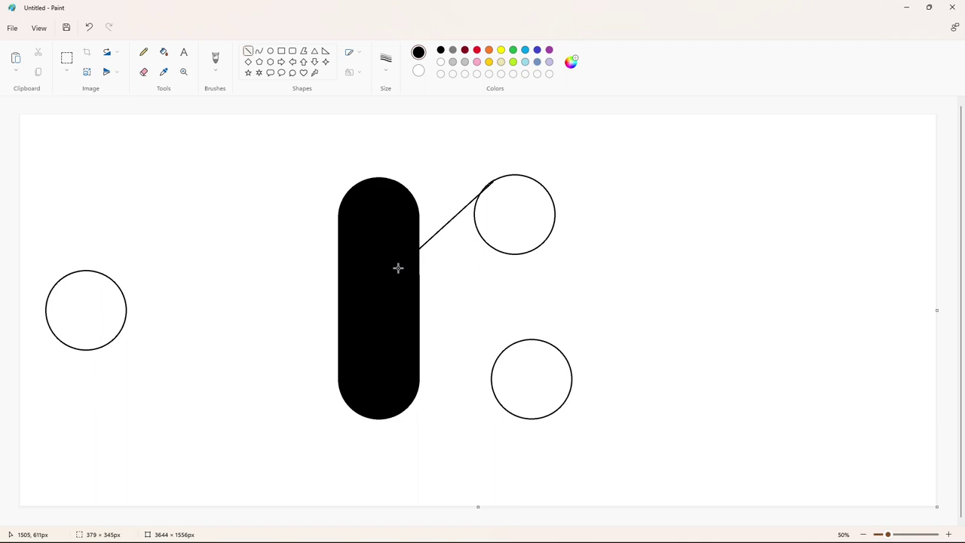
{"action": "left_click_drag", "start_coordinate": [453, 219], "coordinate": [805, 278]}
{"action": "left_click", "coordinate": [706, 258]}
Select the rectangular area around the diagonal line and copy it
{"action": "left_click", "coordinate": [66, 57]}
{"action": "left_click_drag", "start_coordinate": [687, 180], "coordinate": [896, 395]}
{"action": "key", "text": "ctrl+c"}
{"action": "left_click", "coordinate": [949, 534]}
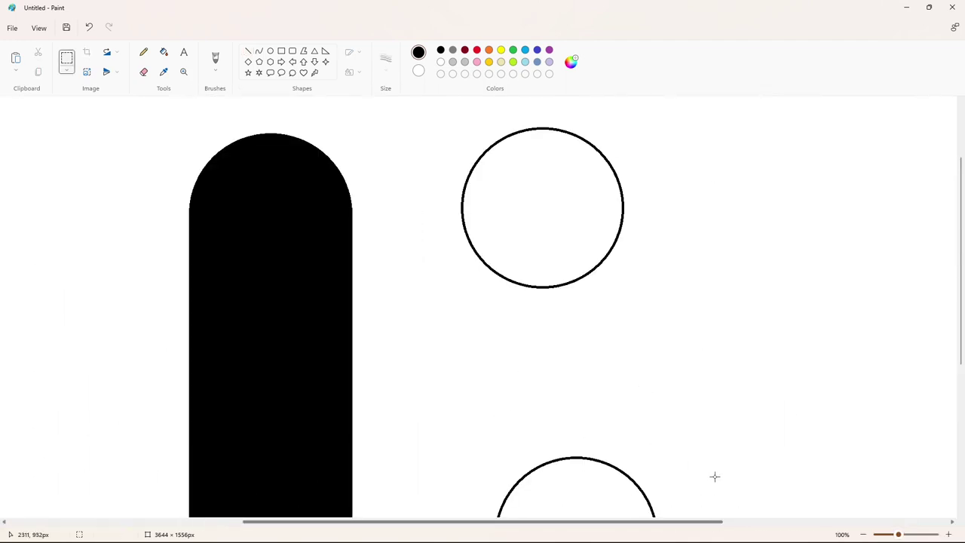
Paste the copied diagonal line and position it from the upper circle's upper-left edge down to the capsule
{"action": "key", "text": "ctrl+v"}
{"action": "left_click_drag", "start_coordinate": [395, 244], "coordinate": [552, 151]}
{"action": "key", "text": "Down"}
{"action": "key", "text": "Down"}
{"action": "key", "text": "Down"}
{"action": "key", "text": "Down"}
{"action": "key", "text": "Down"}
{"action": "key", "text": "Down"}
{"action": "key", "text": "Down"}
{"action": "key", "text": "Down"}
{"action": "key", "text": "Down"}
{"action": "key", "text": "Down"}
{"action": "left_click", "coordinate": [747, 279]}
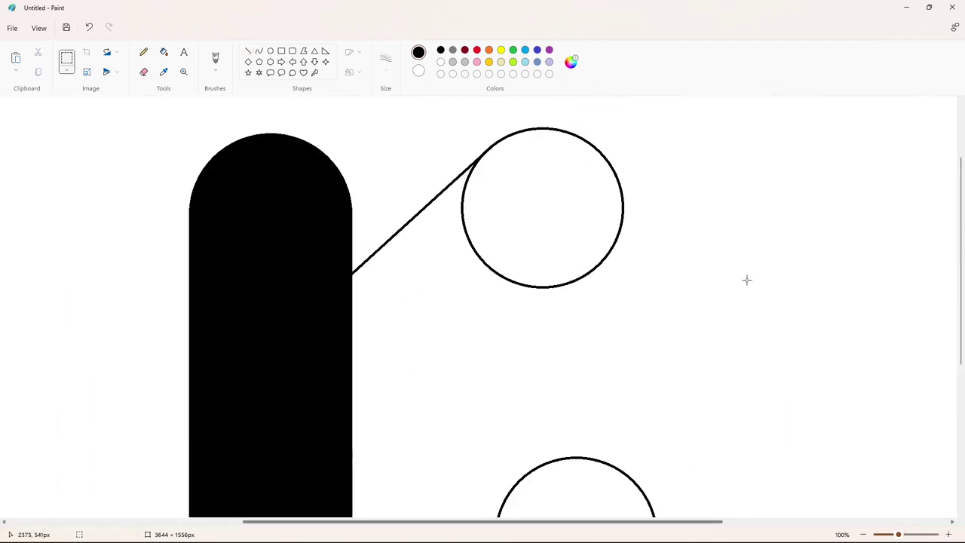
Paste two more diagonal line copies end to end, linking the upper circle's lower-right edge to the capsule's right edge
{"action": "key", "text": "ctrl+v"}
{"action": "left_click_drag", "start_coordinate": [270, 221], "coordinate": [530, 258]}
{"action": "key", "text": "ctrl+v"}
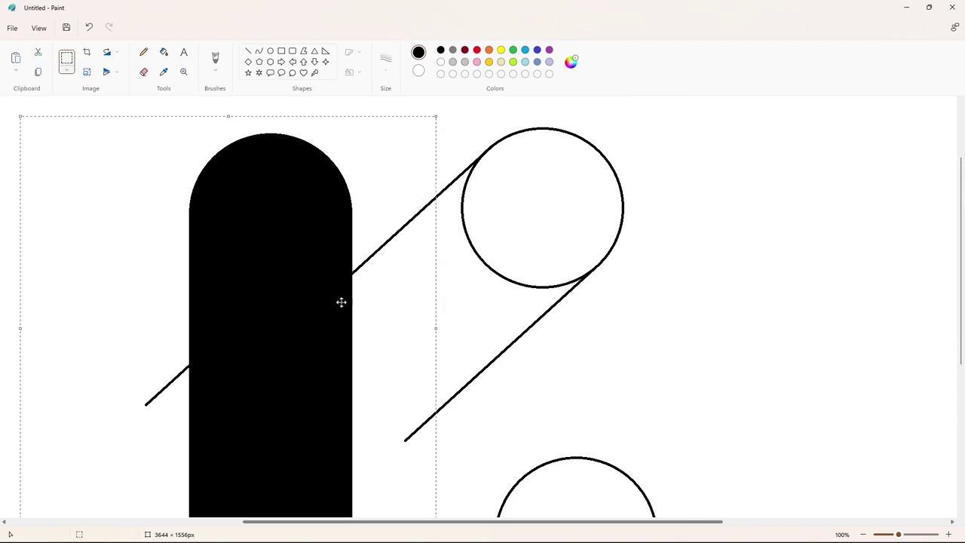
{"action": "left_click_drag", "start_coordinate": [340, 302], "coordinate": [463, 408]}
{"action": "key", "text": "Down"}
{"action": "key", "text": "Down"}
{"action": "key", "text": "Down"}
{"action": "key", "text": "Down"}
{"action": "key", "text": "Down"}
{"action": "key", "text": "Down"}
{"action": "key", "text": "Down"}
{"action": "key", "text": "Down"}
{"action": "key", "text": "Down"}
{"action": "key", "text": "Down"}
{"action": "left_click", "coordinate": [660, 373]}
Draw a black diagonal line sloping down to the right and move it below the spare line in the empty area
{"action": "left_click", "coordinate": [864, 534]}
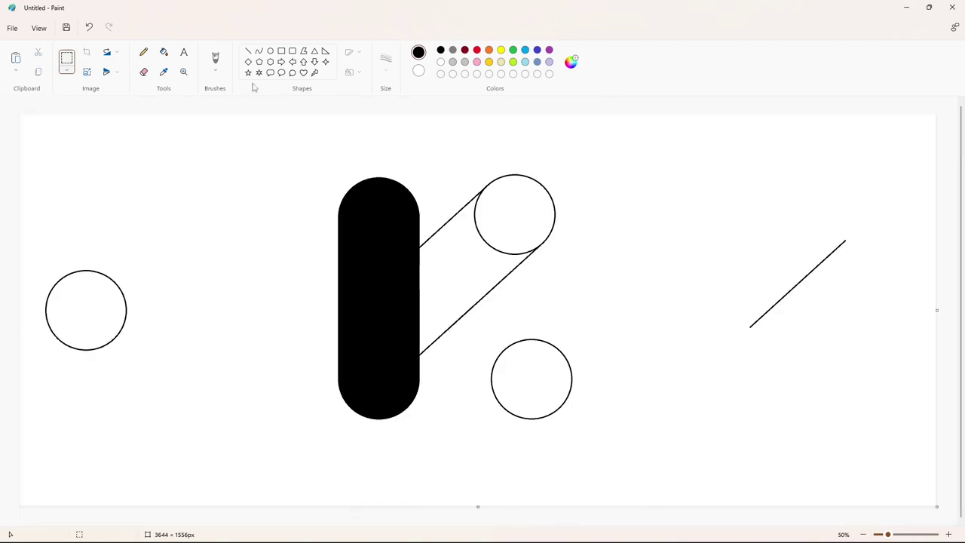
{"action": "left_click", "coordinate": [248, 52]}
{"action": "mouse_move", "coordinate": [563, 356]}
{"action": "left_mouse_down"}
{"action": "mouse_move", "coordinate": [461, 271]}
{"action": "mouse_move", "coordinate": [475, 264]}
{"action": "left_mouse_up"}
{"action": "left_click_drag", "start_coordinate": [521, 310], "coordinate": [856, 400]}
Select the area around the downward-sloping line and copy it
{"action": "left_click", "coordinate": [67, 58]}
{"action": "left_click_drag", "start_coordinate": [779, 331], "coordinate": [926, 496]}
{"action": "key", "text": "ctrl+c"}
{"action": "left_click", "coordinate": [746, 465]}
Paste the downward-sloping line and nudge it up until it touches the lower circle's upper-right edge and crosses the upper arm
{"action": "left_click", "coordinate": [949, 535]}
{"action": "left_click_drag", "start_coordinate": [391, 522], "coordinate": [613, 522]}
{"action": "key", "text": "ctrl+v"}
{"action": "left_click_drag", "start_coordinate": [189, 287], "coordinate": [595, 331]}
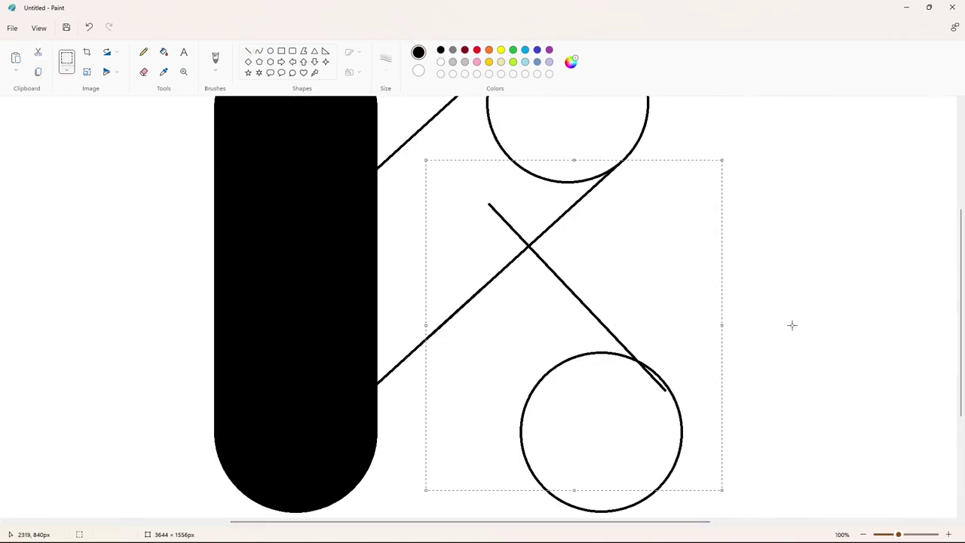
{"action": "key", "text": "Up"}
{"action": "key", "text": "Up"}
{"action": "key", "text": "Up"}
{"action": "key", "text": "Up"}
{"action": "key", "text": "Up"}
{"action": "key", "text": "Up"}
{"action": "key", "text": "Up"}
{"action": "key", "text": "Up"}
{"action": "key", "text": "Up"}
{"action": "key", "text": "Up"}
{"action": "key", "text": "Up"}
{"action": "left_click", "coordinate": [855, 328]}
Paste another downward-sloping line between the capsule and the lower circle's lower-left edge
{"action": "key", "text": "ctrl+v"}
{"action": "left_click_drag", "start_coordinate": [189, 279], "coordinate": [470, 419]}
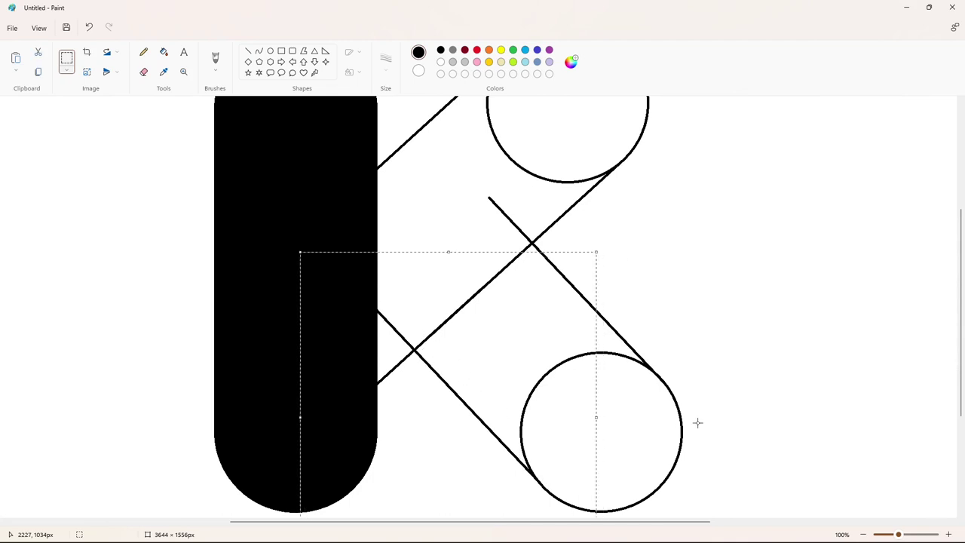
{"action": "left_click", "coordinate": [696, 422]}
Fill the two diagonal arms and their rounded ends with black to form a solid letter K
{"action": "left_click", "coordinate": [863, 534]}
{"action": "left_click", "coordinate": [163, 52]}
{"action": "left_click", "coordinate": [420, 326]}
{"action": "left_click", "coordinate": [515, 215]}
{"action": "left_click", "coordinate": [425, 345]}
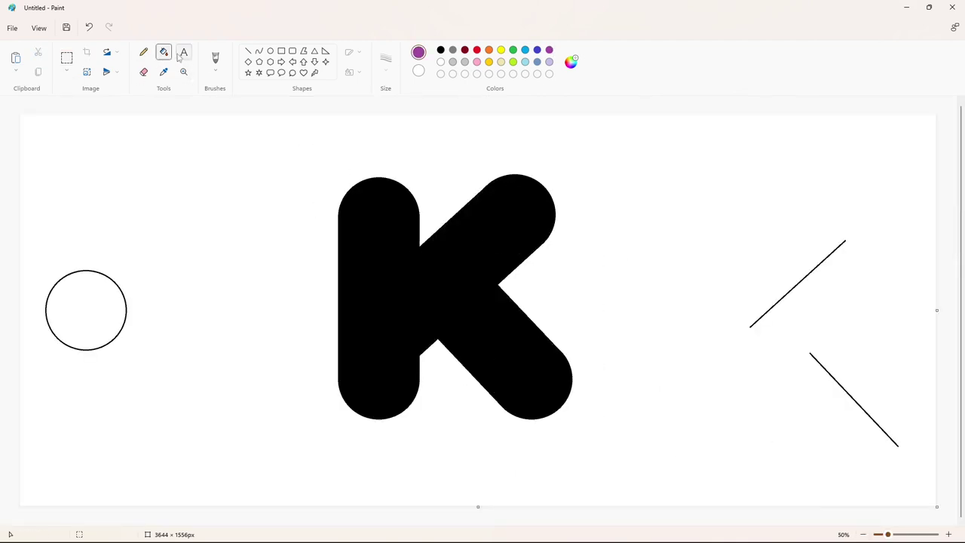
Draw a small purple circle outline, park it left of the K, and place a copy inside the stem's upper end
{"action": "left_click", "coordinate": [270, 51]}
{"action": "mouse_move", "coordinate": [346, 189]}
{"action": "left_mouse_down"}
{"action": "mouse_move", "coordinate": [387, 241]}
{"action": "mouse_move", "coordinate": [403, 242]}
{"action": "mouse_move", "coordinate": [175, 199]}
{"action": "left_mouse_up"}
{"action": "key", "text": "ctrl+c"}
{"action": "key", "text": "ctrl+v"}
{"action": "left_click_drag", "start_coordinate": [62, 147], "coordinate": [371, 219]}
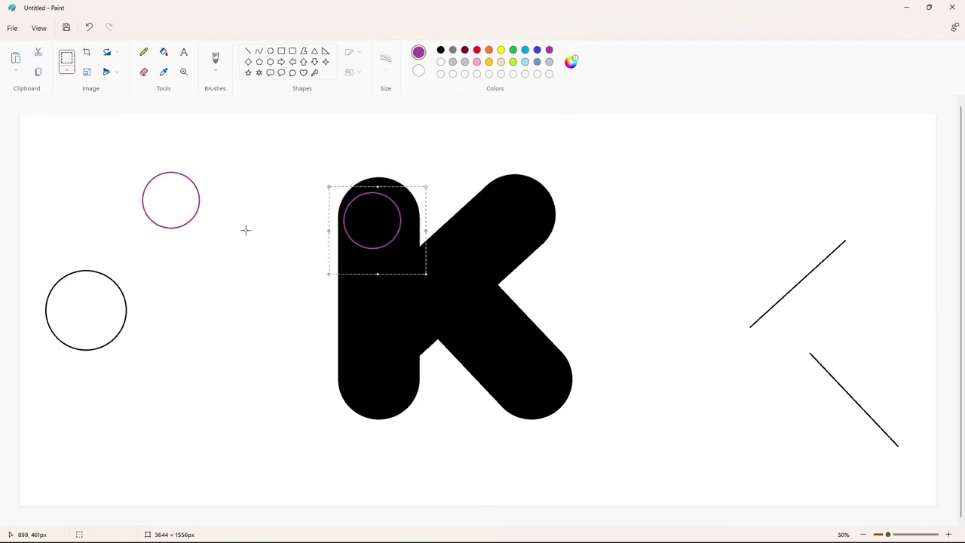
Paste three more purple circles inside the stem's lower end, the lower arm's end and the upper arm's end
{"action": "key", "text": "ctrl+v"}
{"action": "left_click_drag", "start_coordinate": [99, 166], "coordinate": [391, 384]}
{"action": "key", "text": "ctrl+v"}
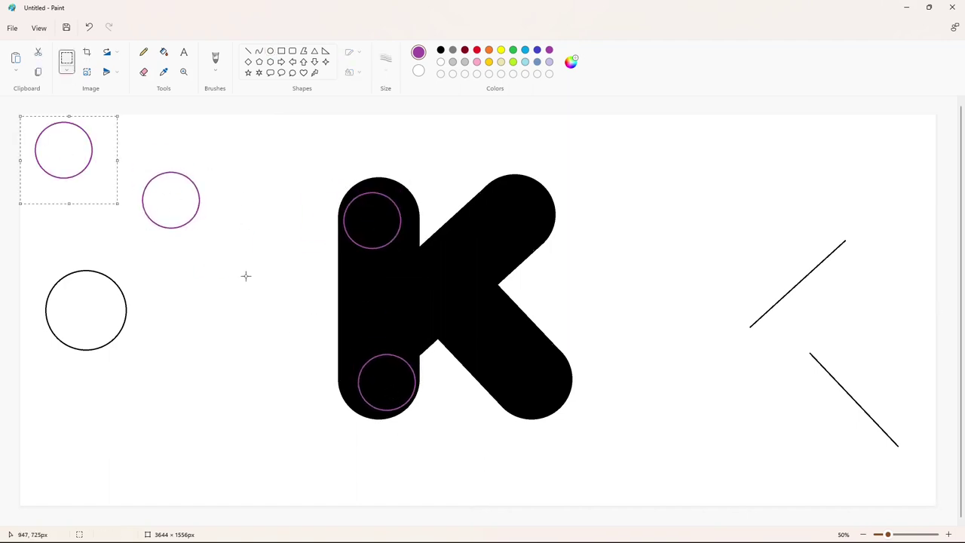
{"action": "left_click_drag", "start_coordinate": [74, 159], "coordinate": [548, 383]}
{"action": "key", "text": "ctrl+v"}
{"action": "left_click_drag", "start_coordinate": [60, 154], "coordinate": [508, 211]}
Join the stem's two circles with purple side lines, about 61 × 670 px on the left and 62 × 649 px on the right
{"action": "left_click", "coordinate": [948, 534]}
{"action": "left_click", "coordinate": [248, 51]}
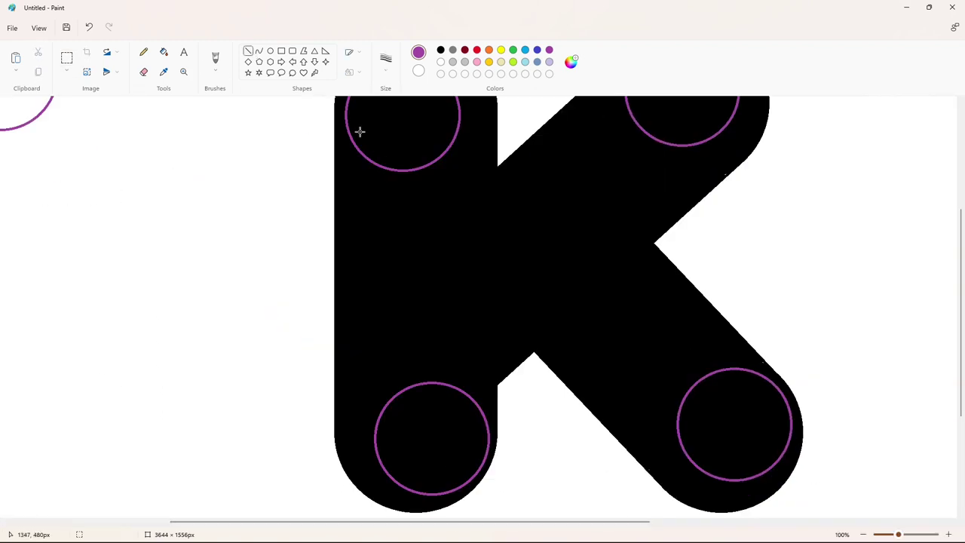
{"action": "left_click_drag", "start_coordinate": [346, 115], "coordinate": [376, 452]}
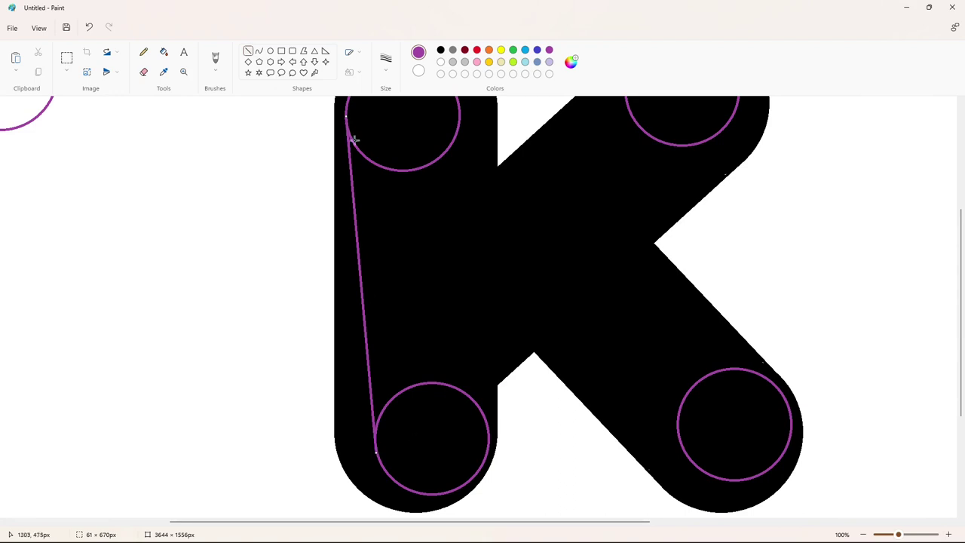
{"action": "left_click_drag", "start_coordinate": [458, 197], "coordinate": [489, 437]}
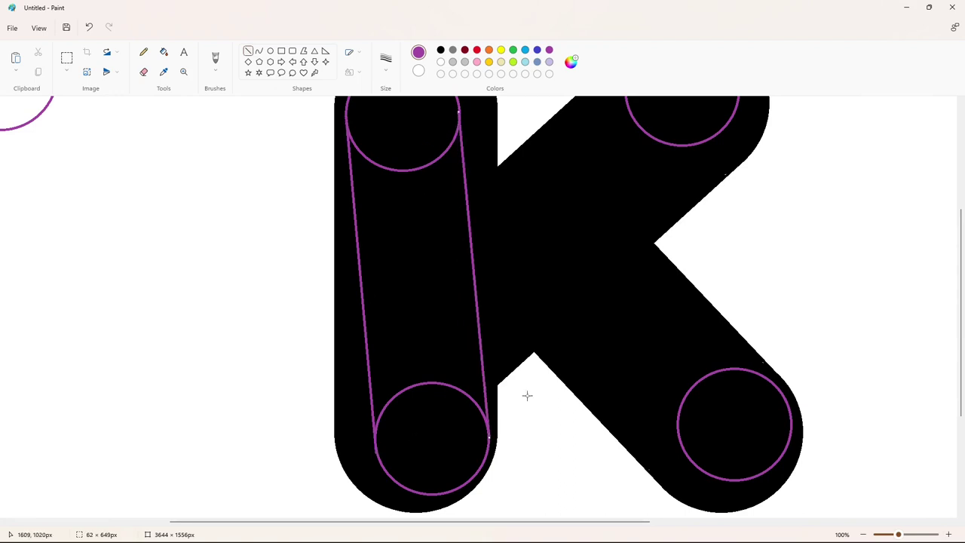
Retouch the stray pixels along the edges of the K's arms with a black Pencil
{"action": "scroll", "coordinate": [532, 241], "scroll_direction": "up", "scroll_amount": 3}
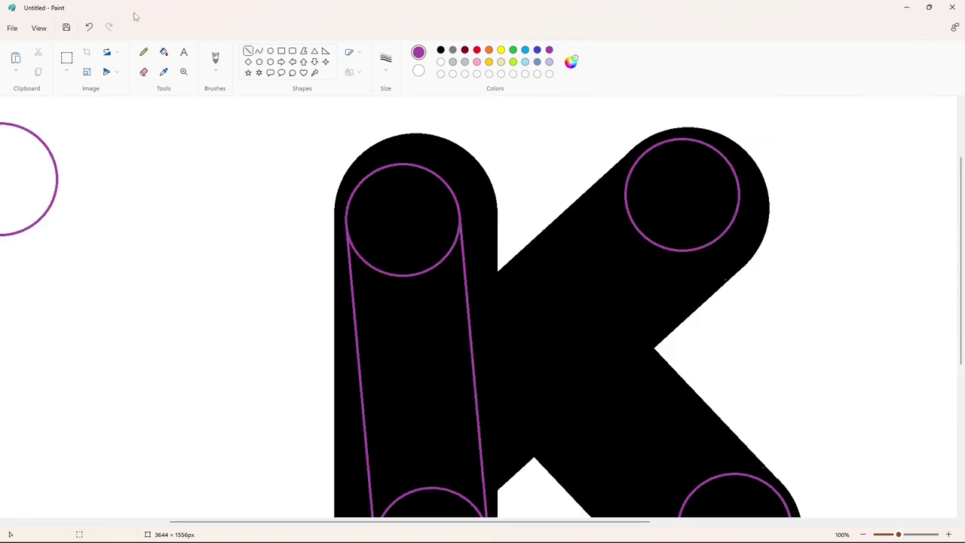
{"action": "left_click", "coordinate": [143, 51]}
{"action": "left_click", "coordinate": [385, 60]}
{"action": "left_click", "coordinate": [440, 50]}
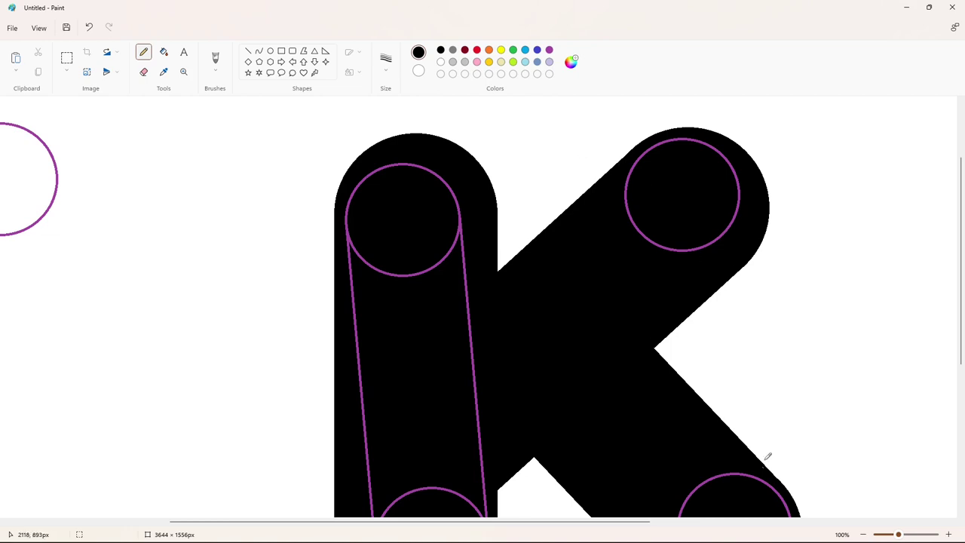
{"action": "scroll", "coordinate": [537, 356], "scroll_direction": "down", "scroll_amount": 5}
{"action": "scroll", "coordinate": [653, 362], "scroll_direction": "up", "scroll_amount": 5}
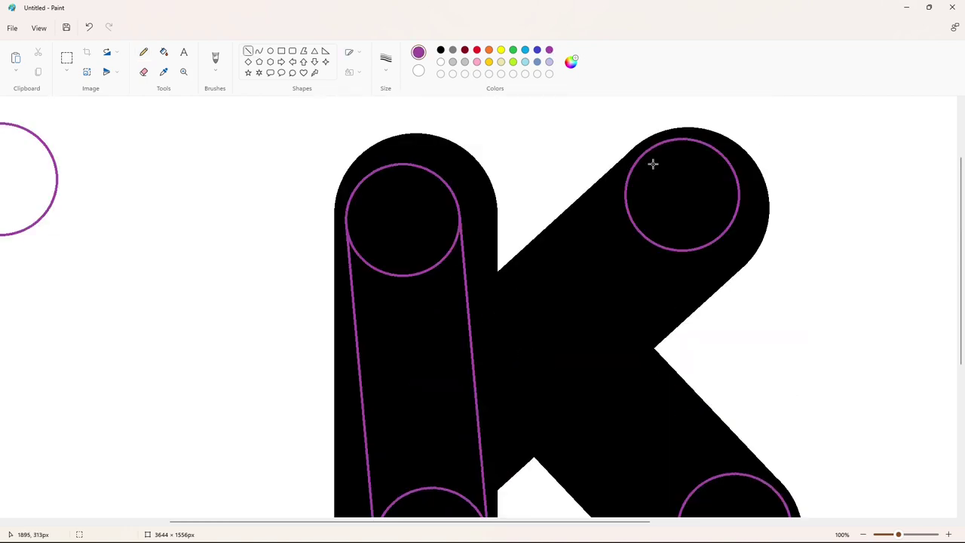
Draw two purple lines from the sides of the upper arm's circle down to the stem
{"action": "left_click_drag", "start_coordinate": [653, 164], "coordinate": [462, 341]}
{"action": "scroll", "coordinate": [598, 390], "scroll_direction": "down", "scroll_amount": 3}
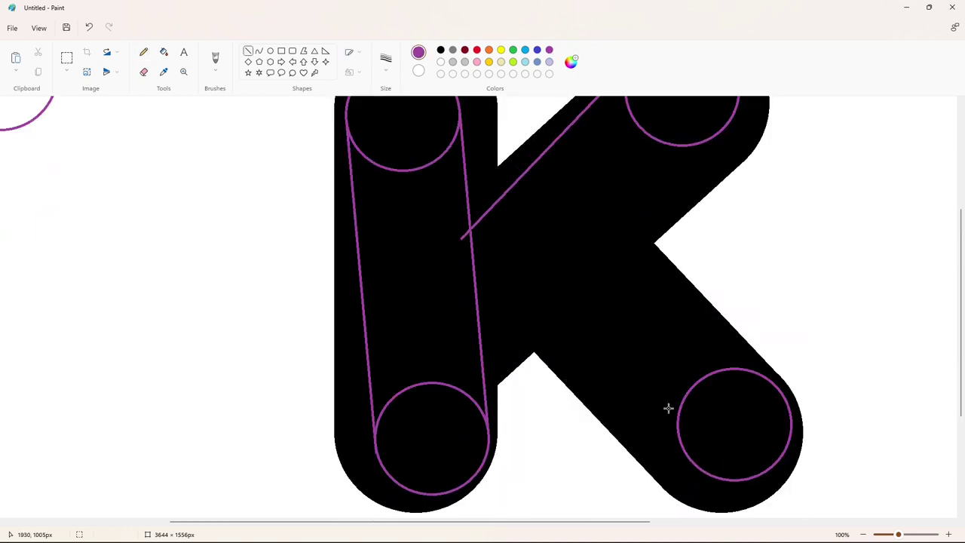
{"action": "scroll", "coordinate": [694, 245], "scroll_direction": "up", "scroll_amount": 3}
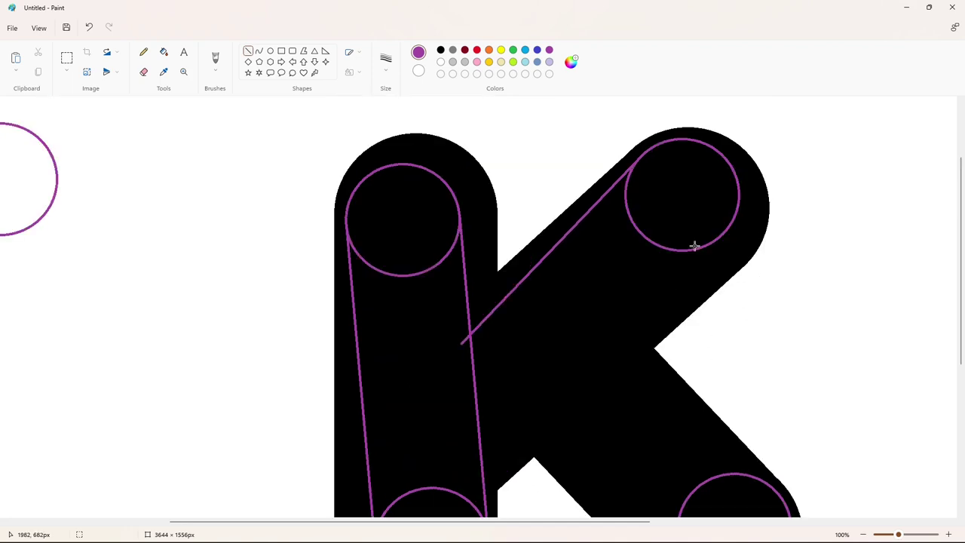
{"action": "left_click_drag", "start_coordinate": [641, 155], "coordinate": [420, 384]}
{"action": "mouse_move", "coordinate": [530, 272]}
{"action": "left_mouse_down"}
{"action": "mouse_move", "coordinate": [610, 349]}
{"action": "mouse_move", "coordinate": [614, 343]}
{"action": "left_mouse_up"}
{"action": "left_click_drag", "start_coordinate": [499, 461], "coordinate": [478, 483]}
Draw two purple lines from the sides of the lower arm's circle up into the upper arm
{"action": "scroll", "coordinate": [704, 429], "scroll_direction": "down", "scroll_amount": 3}
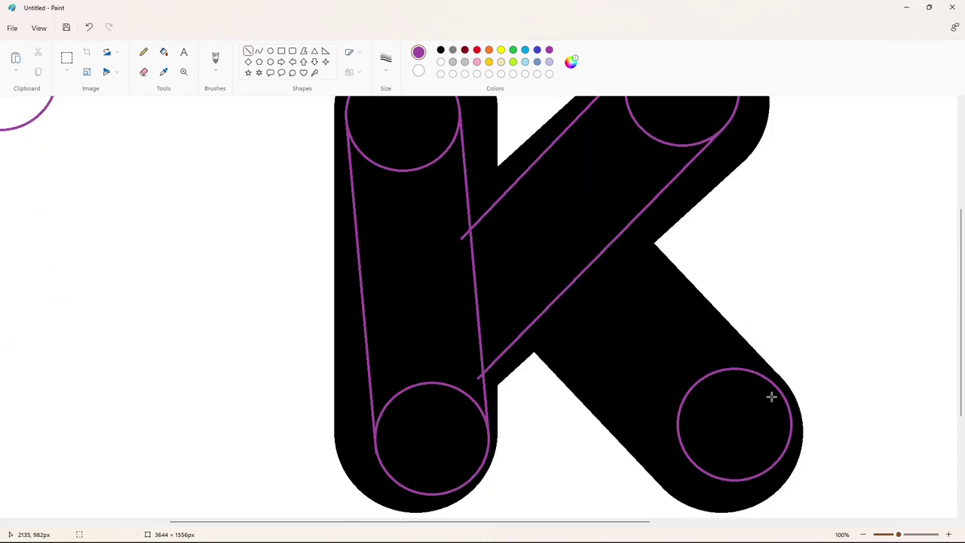
{"action": "left_click_drag", "start_coordinate": [780, 391], "coordinate": [613, 232]}
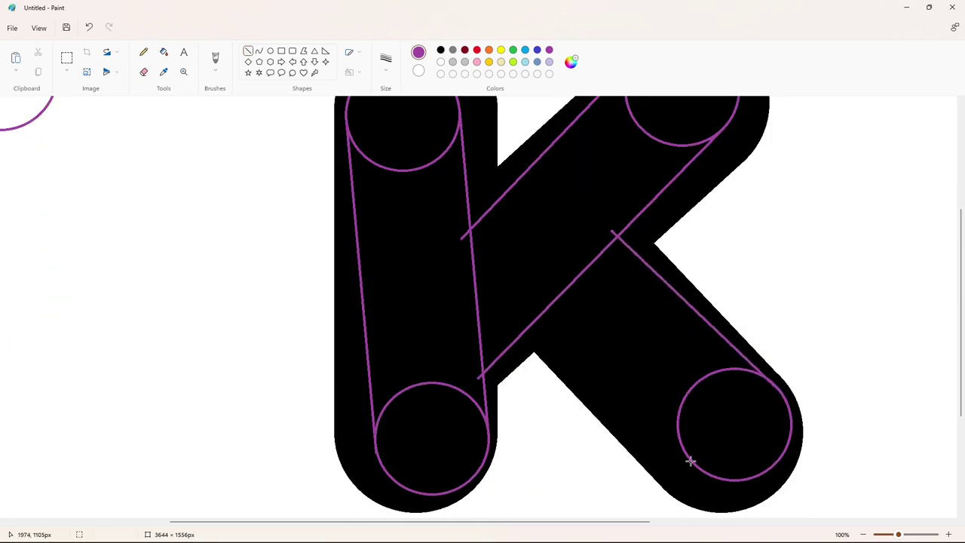
{"action": "left_click_drag", "start_coordinate": [690, 461], "coordinate": [513, 289]}
{"action": "left_click", "coordinate": [707, 339]}
Fill all the purple-outlined sections inside the K with purple
{"action": "left_click", "coordinate": [863, 534]}
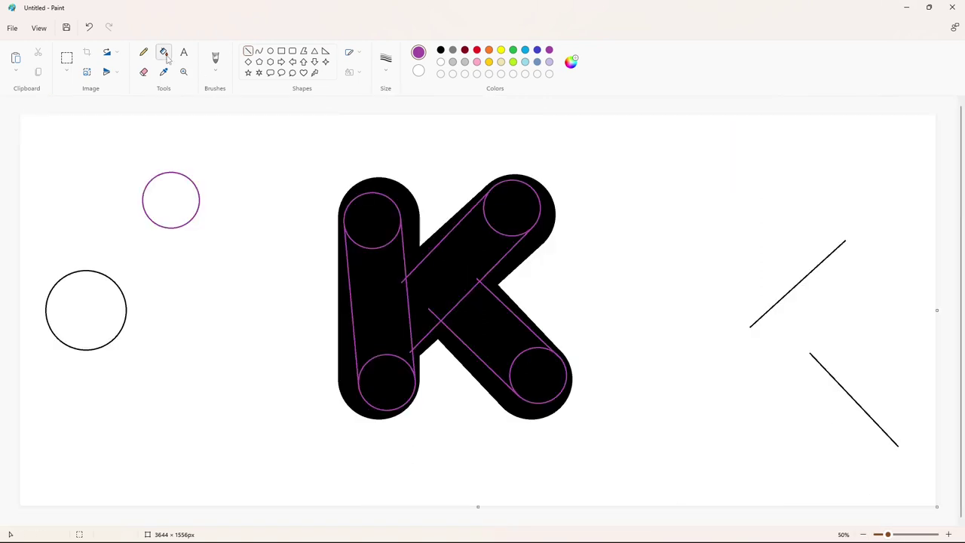
{"action": "left_click", "coordinate": [167, 57]}
{"action": "left_click", "coordinate": [374, 220]}
{"action": "left_click", "coordinate": [382, 290]}
{"action": "left_click", "coordinate": [442, 291]}
{"action": "left_click", "coordinate": [393, 374]}
{"action": "left_click", "coordinate": [494, 332]}
{"action": "left_click", "coordinate": [537, 375]}
{"action": "left_click", "coordinate": [513, 209]}
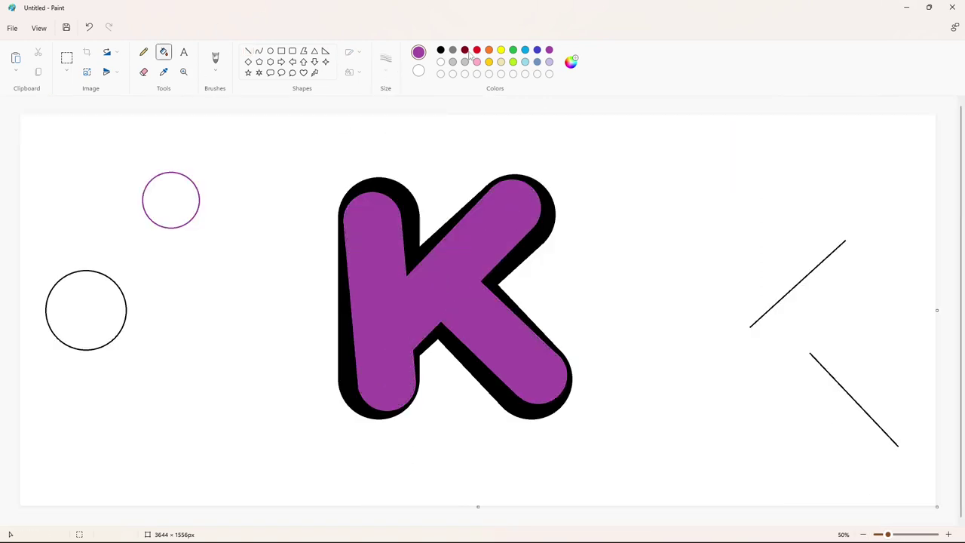
Recolour the K's face red and its outline indigo, and fill the canvas background black
{"action": "left_click", "coordinate": [476, 50]}
{"action": "left_click", "coordinate": [377, 248]}
{"action": "left_click", "coordinate": [536, 50]}
{"action": "left_click", "coordinate": [549, 215]}
{"action": "left_click", "coordinate": [440, 49]}
{"action": "left_click", "coordinate": [460, 156]}
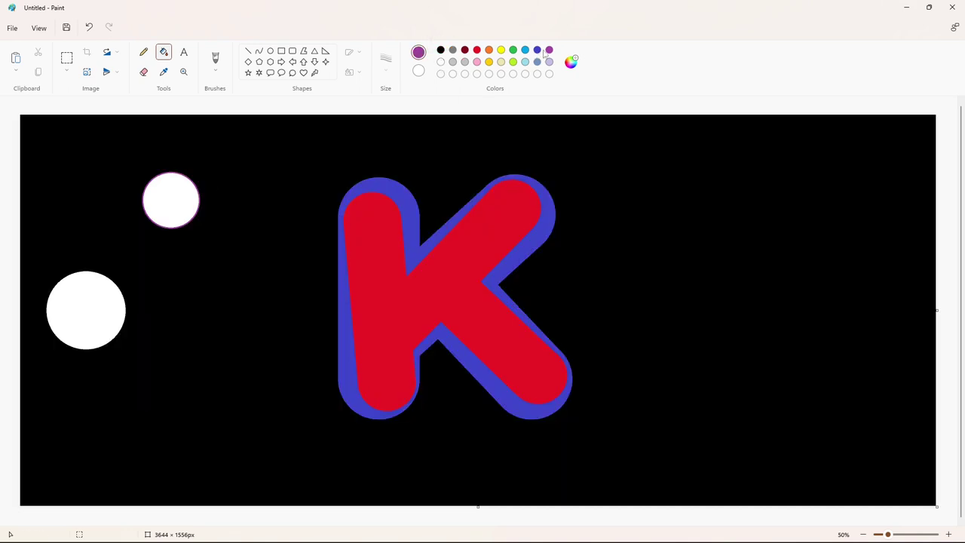
Fill the canvas background white so that it absorbs the leftover helper circles
{"action": "left_click", "coordinate": [171, 200]}
{"action": "left_click", "coordinate": [441, 62]}
{"action": "left_click", "coordinate": [171, 200]}
{"action": "left_click", "coordinate": [262, 229]}
Recolour the K's outline black and its face purple
{"action": "left_click", "coordinate": [440, 50]}
{"action": "left_click", "coordinate": [549, 215]}
{"action": "left_click", "coordinate": [548, 50]}
{"action": "left_click", "coordinate": [508, 233]}
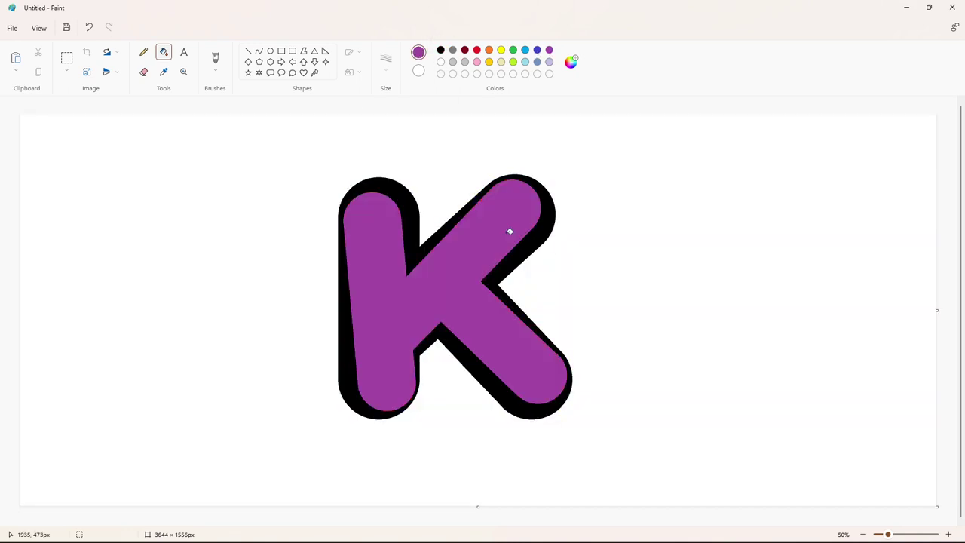
Draw an indigo curve about 1627 × 441 px across the K, bowed downward toward both ends
{"action": "left_click", "coordinate": [259, 51]}
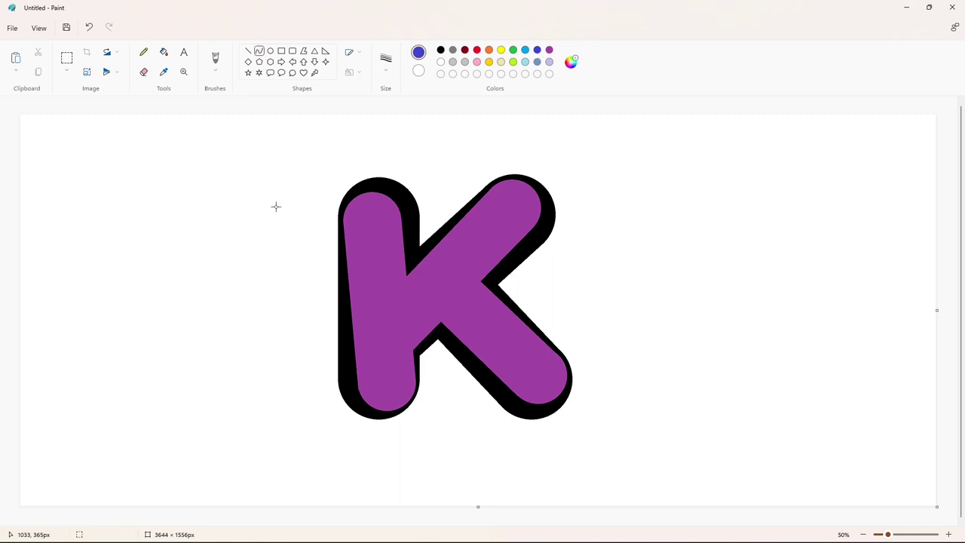
{"action": "left_click_drag", "start_coordinate": [229, 205], "coordinate": [637, 316]}
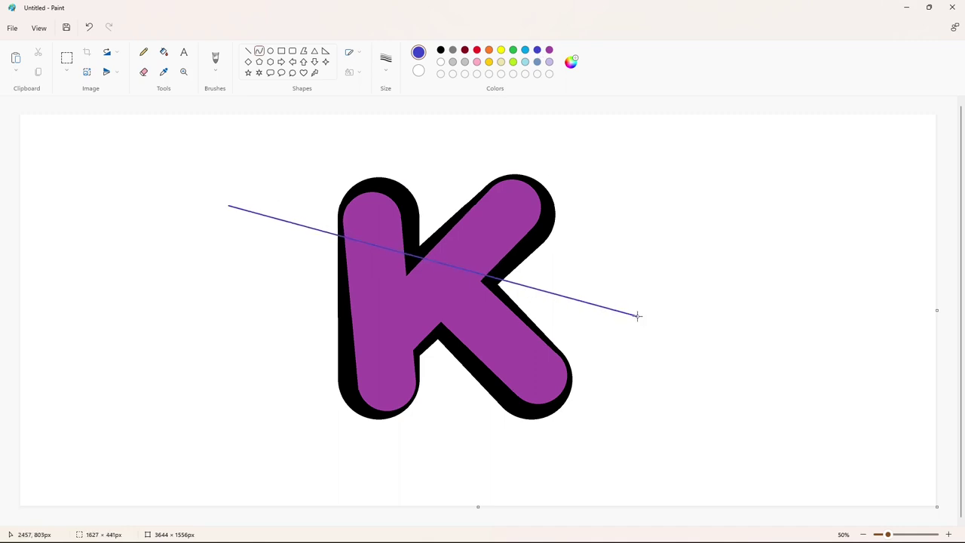
{"action": "left_click_drag", "start_coordinate": [264, 216], "coordinate": [261, 269]}
{"action": "left_click_drag", "start_coordinate": [522, 300], "coordinate": [551, 362]}
{"action": "left_click", "coordinate": [219, 242]}
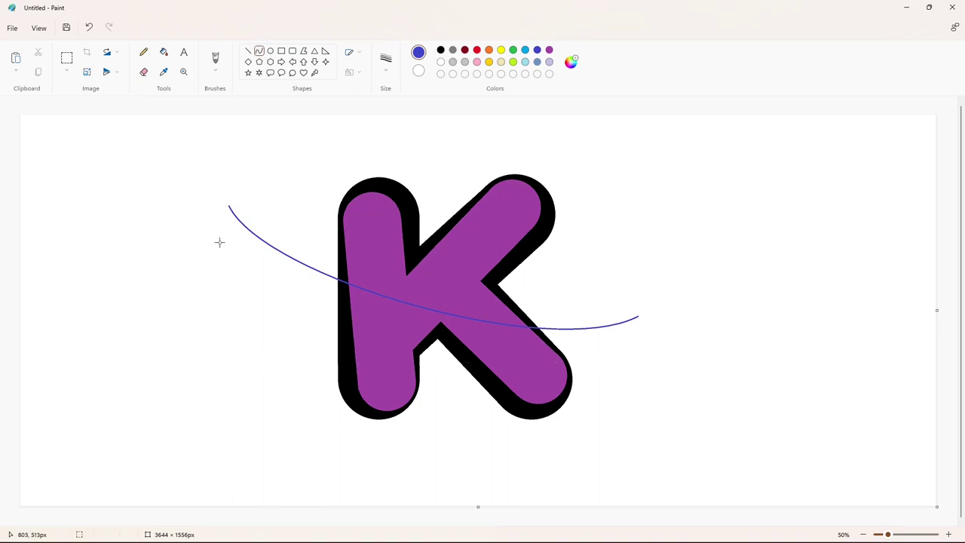
Draw a second indigo curve below the first, about 1657 × 435 px, bowed downward in the same way
{"action": "left_click_drag", "start_coordinate": [220, 236], "coordinate": [635, 345]}
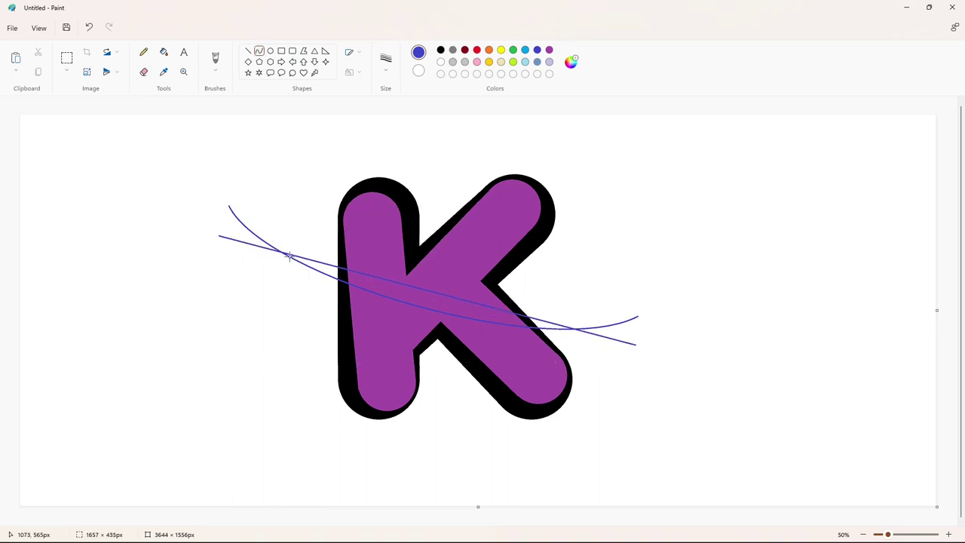
{"action": "left_click_drag", "start_coordinate": [289, 256], "coordinate": [313, 312]}
{"action": "left_click_drag", "start_coordinate": [510, 333], "coordinate": [521, 386]}
{"action": "left_click", "coordinate": [702, 429]}
Try adding short curved indigo hooks at both ends of the upper curve
{"action": "left_click", "coordinate": [948, 534]}
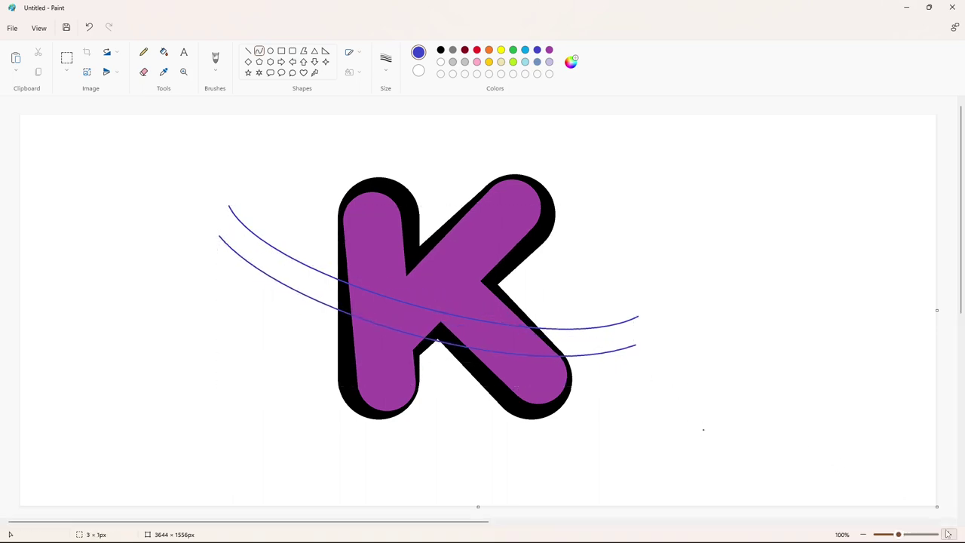
{"action": "left_click_drag", "start_coordinate": [301, 522], "coordinate": [383, 522]}
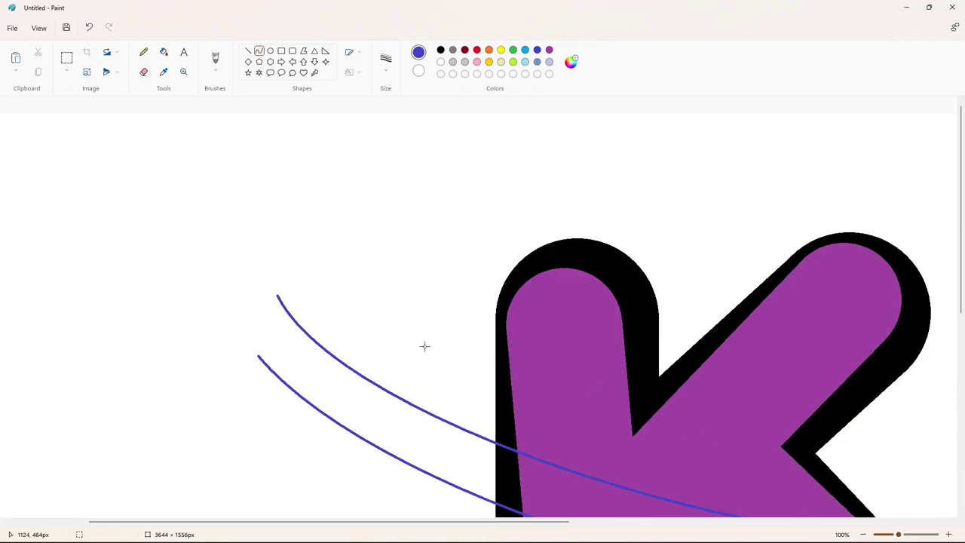
{"action": "left_click_drag", "start_coordinate": [291, 278], "coordinate": [271, 280]}
{"action": "left_click_drag", "start_coordinate": [291, 268], "coordinate": [278, 260]}
{"action": "left_click", "coordinate": [374, 279]}
{"action": "left_click_drag", "start_coordinate": [507, 522], "coordinate": [745, 521]}
{"action": "scroll", "coordinate": [634, 422], "scroll_direction": "down", "scroll_amount": 2}
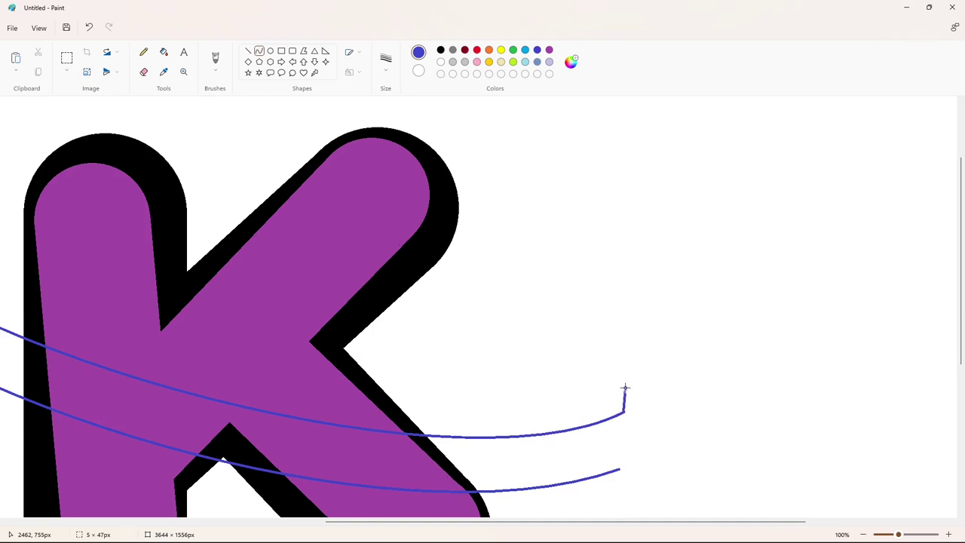
{"action": "scroll", "coordinate": [705, 471], "scroll_direction": "left", "scroll_amount": 3}
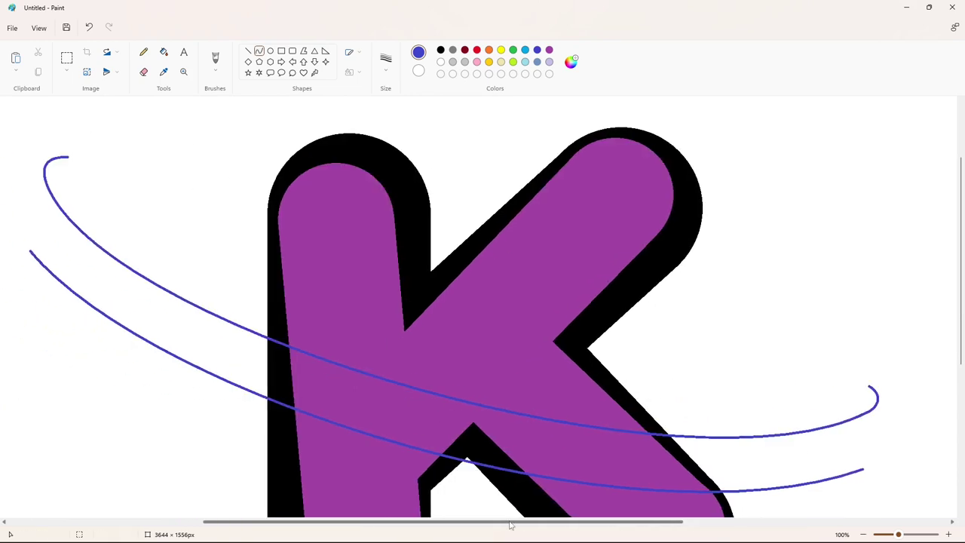
Try to join the upper curve's hooks with a long line, and redraw a tighter hook at the left end
{"action": "left_click_drag", "start_coordinate": [69, 158], "coordinate": [867, 385]}
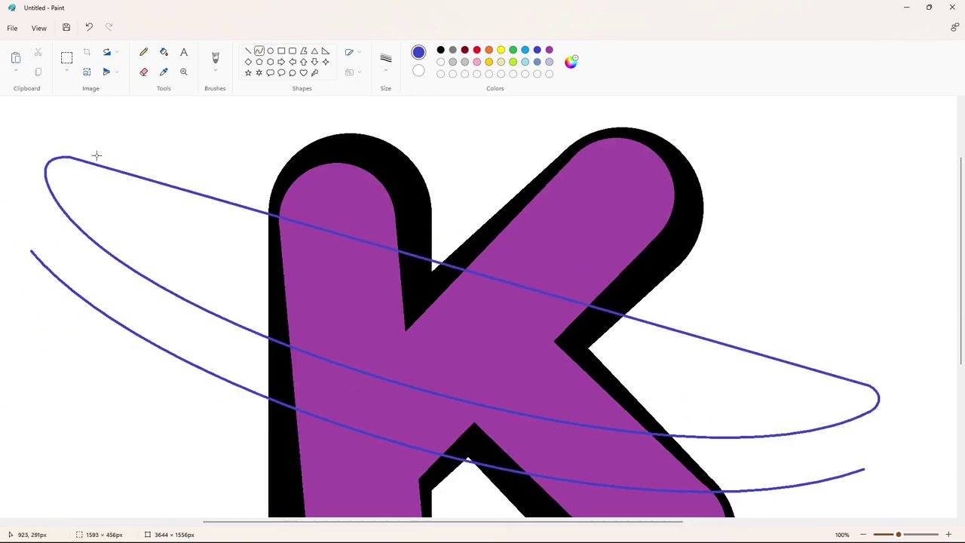
{"action": "left_click_drag", "start_coordinate": [95, 156], "coordinate": [49, 190]}
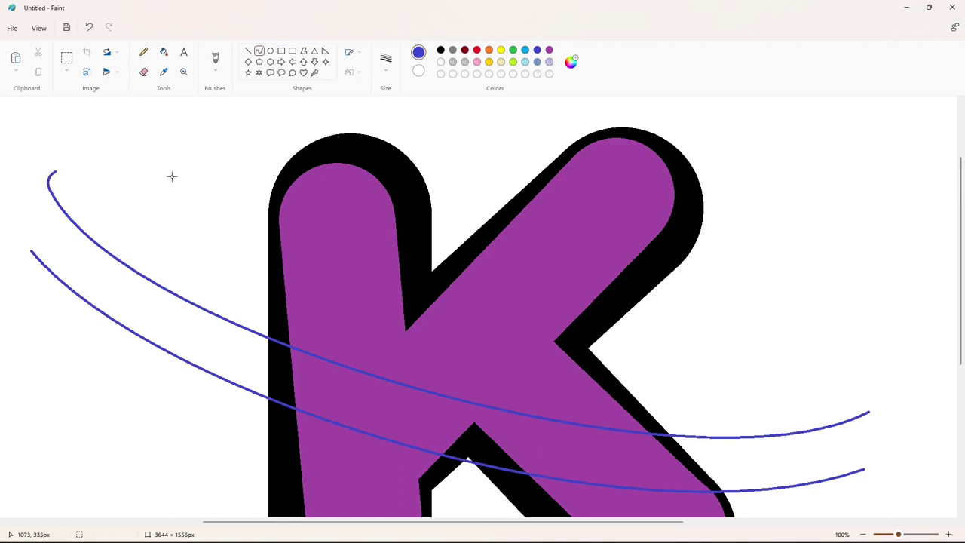
Draw a small curved indigo hook about 25 × 53 px at the upper curve's right end
{"action": "left_click", "coordinate": [880, 398]}
{"action": "left_click", "coordinate": [881, 398]}
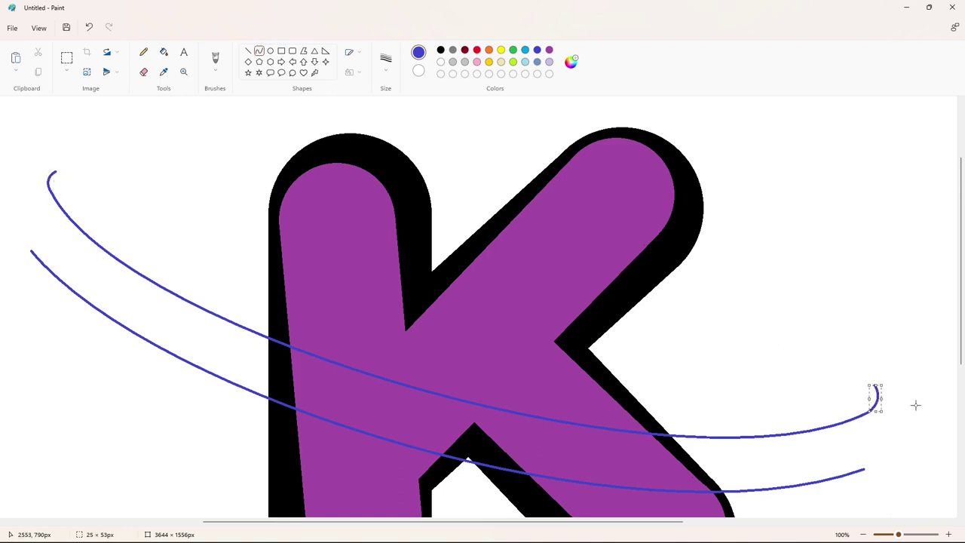
{"action": "left_click", "coordinate": [916, 405]}
Close the ring with an indigo curve about 1624 × 473 px between the two hook ends, bowed upward across the K
{"action": "left_click_drag", "start_coordinate": [58, 170], "coordinate": [874, 384]}
{"action": "left_click_drag", "start_coordinate": [110, 185], "coordinate": [812, 292]}
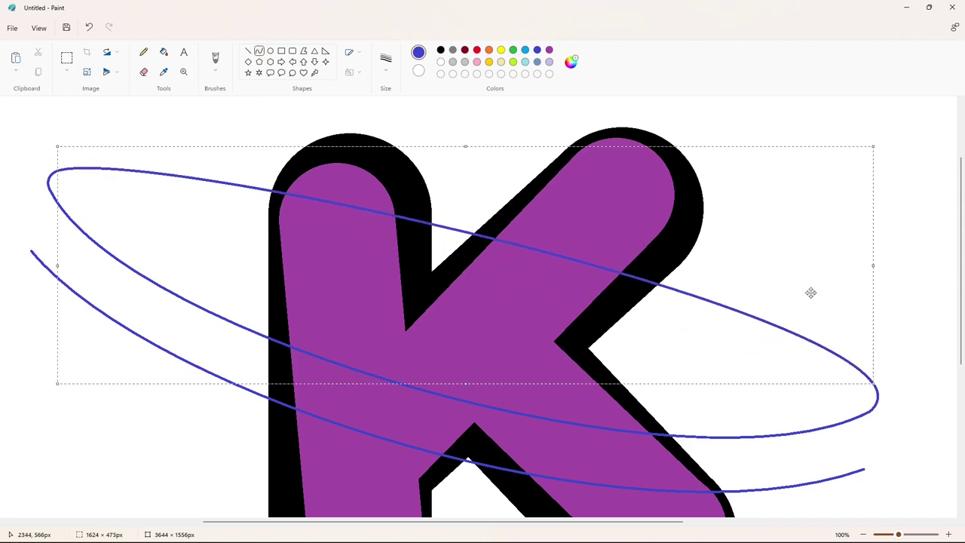
{"action": "left_click", "coordinate": [863, 534]}
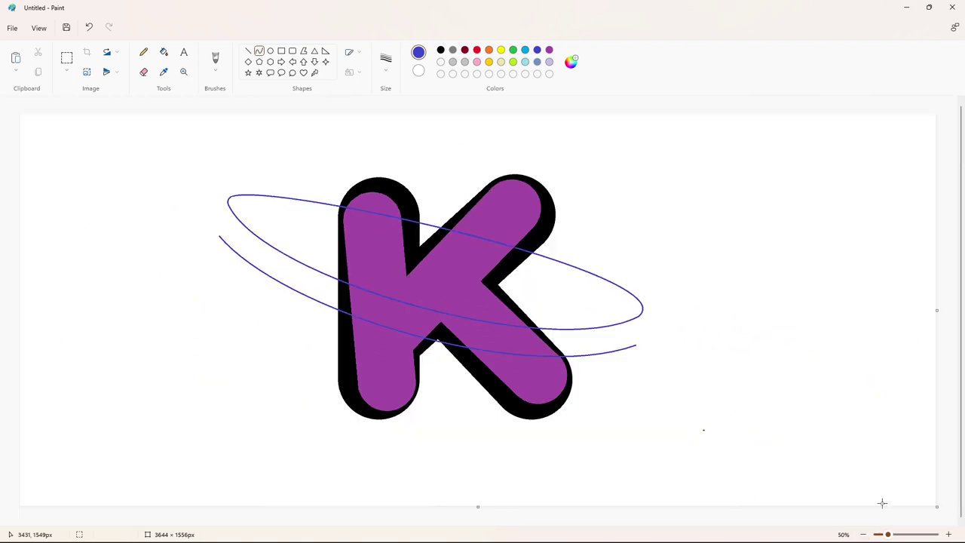
Draw a curved indigo hook about 223 × 189 px around the ring's right end, continuing the lower outer curve
{"action": "left_click", "coordinate": [948, 534]}
{"action": "left_click_drag", "start_coordinate": [448, 522], "coordinate": [716, 522]}
{"action": "scroll", "coordinate": [720, 437], "scroll_direction": "down", "scroll_amount": 3}
{"action": "left_click_drag", "start_coordinate": [719, 363], "coordinate": [780, 269]}
{"action": "mouse_move", "coordinate": [757, 320]}
{"action": "left_mouse_down"}
{"action": "mouse_move", "coordinate": [767, 346]}
{"action": "mouse_move", "coordinate": [830, 303]}
{"action": "left_mouse_up"}
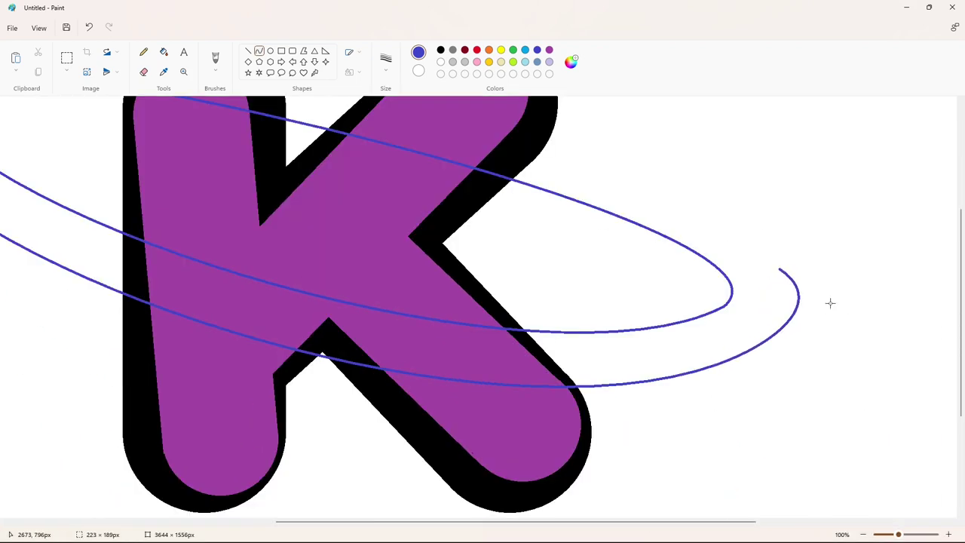
Draw a curved indigo hook around the ring's left end, continuing the lower outer curve upward, and undo the stray mark
{"action": "left_click_drag", "start_coordinate": [693, 523], "coordinate": [511, 522]}
{"action": "scroll", "coordinate": [315, 288], "scroll_direction": "up", "scroll_amount": 3}
{"action": "mouse_move", "coordinate": [248, 354]}
{"action": "left_mouse_down"}
{"action": "mouse_move", "coordinate": [270, 249]}
{"action": "mouse_move", "coordinate": [261, 242]}
{"action": "left_mouse_up"}
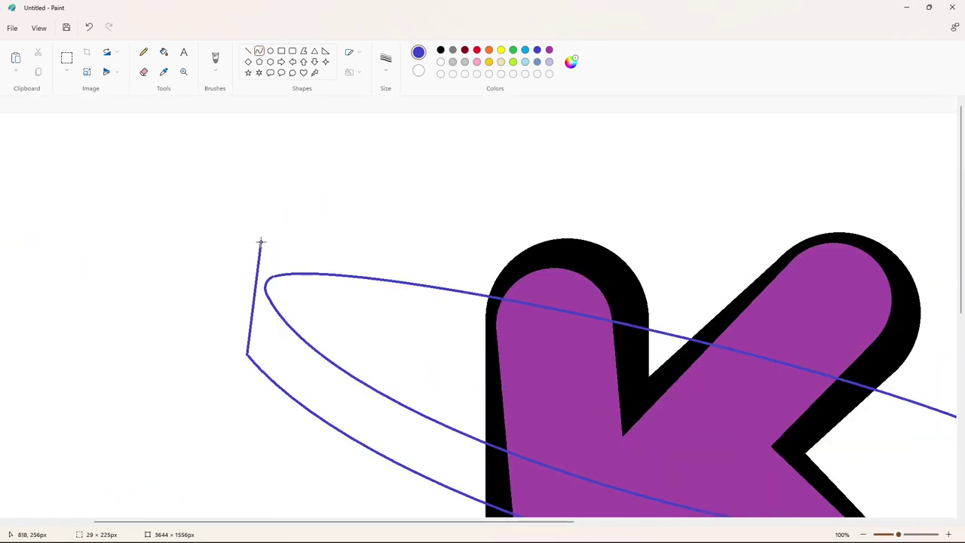
{"action": "mouse_move", "coordinate": [250, 317]}
{"action": "left_mouse_down"}
{"action": "mouse_move", "coordinate": [211, 316]}
{"action": "mouse_move", "coordinate": [189, 233]}
{"action": "left_mouse_up"}
{"action": "left_click", "coordinate": [98, 256]}
{"action": "left_click", "coordinate": [864, 533]}
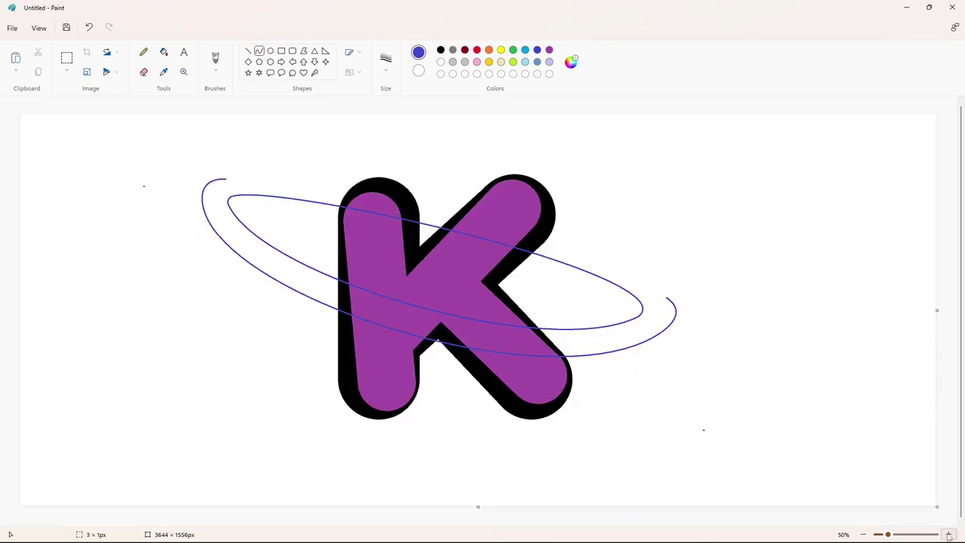
{"action": "left_click", "coordinate": [948, 533]}
{"action": "key", "text": "ctrl+z"}
Try to close the ring's outer edge with a long indigo curve between the two outer hook ends
{"action": "left_click_drag", "start_coordinate": [416, 522], "coordinate": [601, 523]}
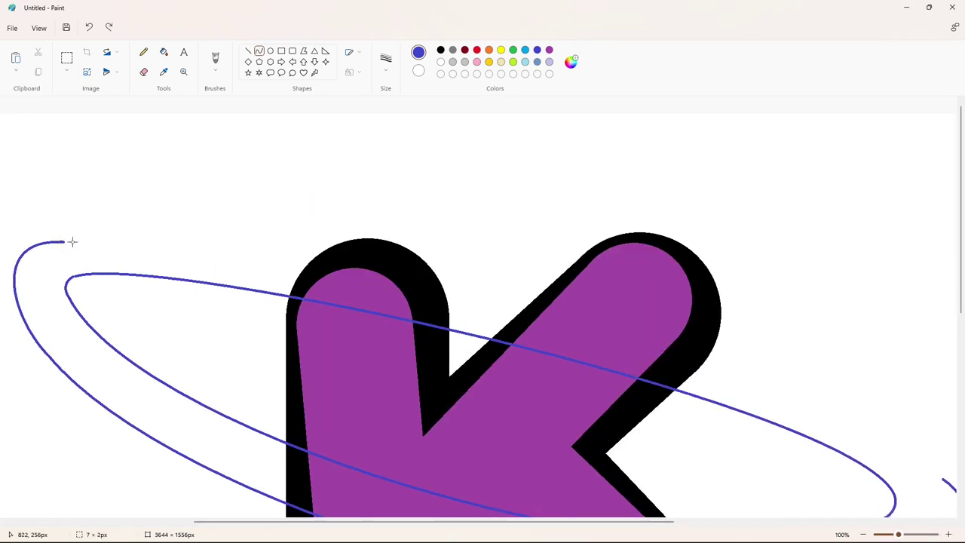
{"action": "left_click_drag", "start_coordinate": [72, 242], "coordinate": [941, 480]}
{"action": "left_click_drag", "start_coordinate": [133, 258], "coordinate": [168, 227]}
{"action": "left_click_drag", "start_coordinate": [799, 418], "coordinate": [821, 370]}
{"action": "key", "text": "Escape"}
{"action": "left_click", "coordinate": [864, 535]}
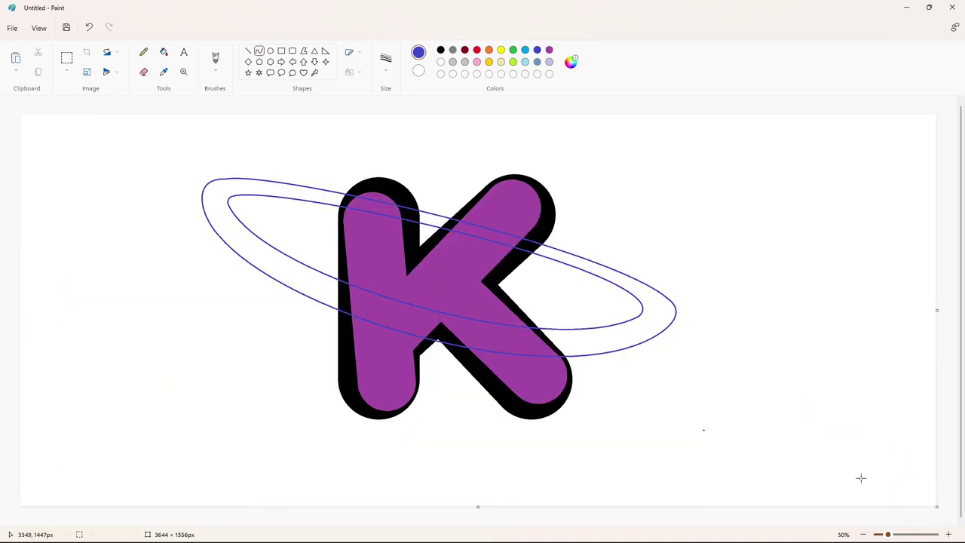
Undo the outer closing curve and erase the stray dot and the tips of both outer hooks
{"action": "left_click", "coordinate": [948, 534]}
{"action": "left_click_drag", "start_coordinate": [441, 522], "coordinate": [735, 521]}
{"action": "scroll", "coordinate": [734, 481], "scroll_direction": "down", "scroll_amount": 2}
{"action": "key", "text": "ctrl+z"}
{"action": "scroll", "coordinate": [734, 481], "scroll_direction": "down", "scroll_amount": 1}
{"action": "left_click", "coordinate": [143, 72]}
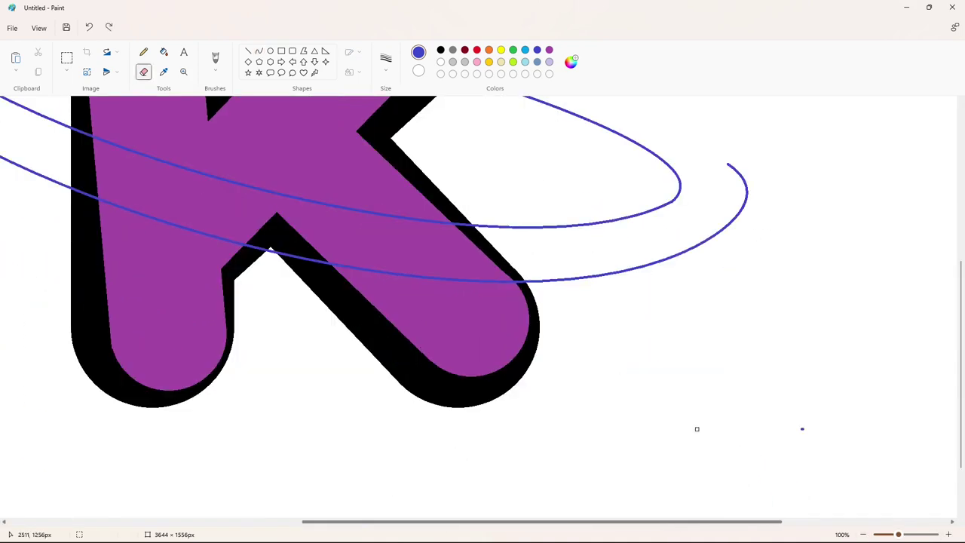
{"action": "left_click", "coordinate": [260, 52]}
{"action": "scroll", "coordinate": [159, 88], "scroll_direction": "up", "scroll_amount": 1}
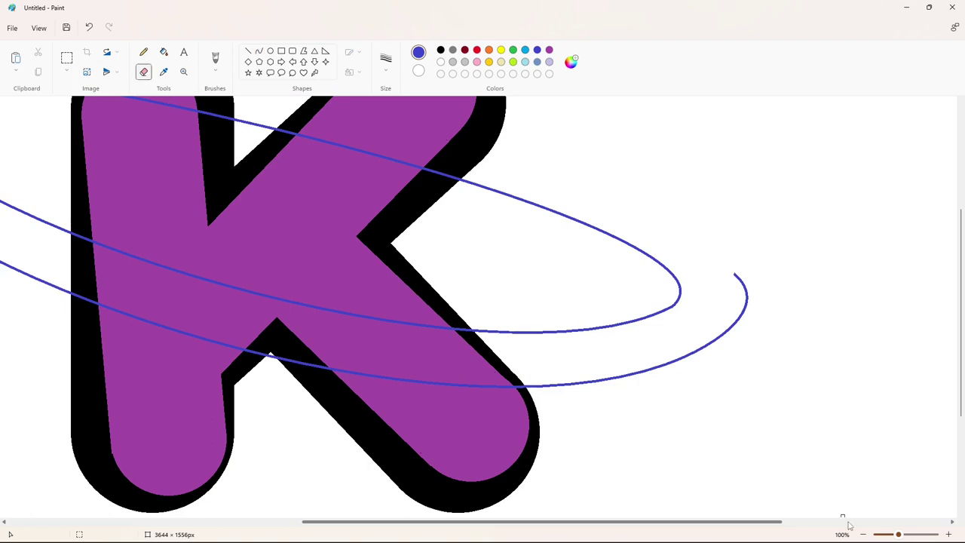
{"action": "scroll", "coordinate": [698, 489], "scroll_direction": "left", "scroll_amount": 3}
{"action": "scroll", "coordinate": [697, 489], "scroll_direction": "up", "scroll_amount": 2}
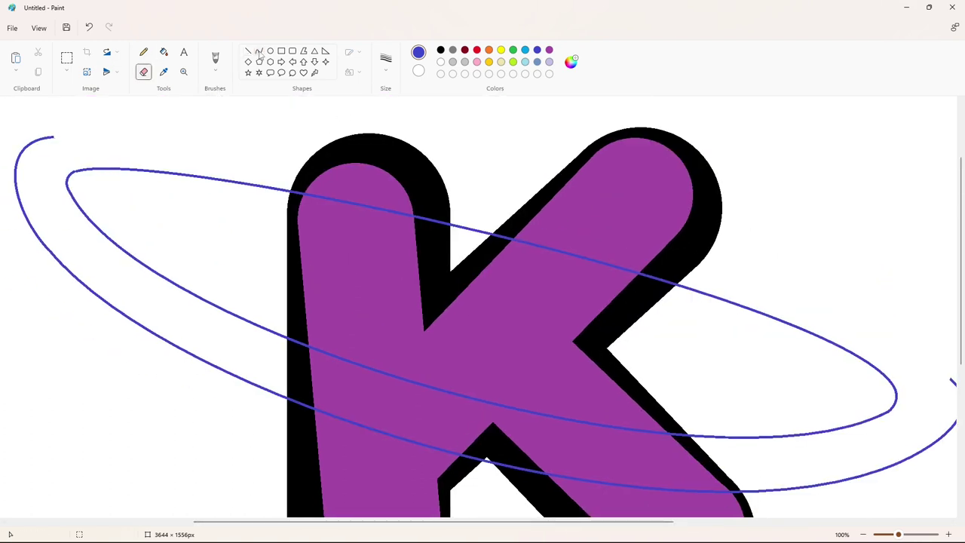
Try to close the ring's outer edge with an indigo curve about 1787 × 527 px between the trimmed hook tips
{"action": "left_click", "coordinate": [260, 53]}
{"action": "mouse_move", "coordinate": [53, 136]}
{"action": "left_mouse_down"}
{"action": "mouse_move", "coordinate": [429, 211]}
{"action": "mouse_move", "coordinate": [951, 379]}
{"action": "left_mouse_up"}
{"action": "left_click_drag", "start_coordinate": [639, 523], "coordinate": [664, 525]}
{"action": "mouse_move", "coordinate": [218, 160]}
{"action": "left_mouse_down"}
{"action": "mouse_move", "coordinate": [210, 131]}
{"action": "mouse_move", "coordinate": [767, 272]}
{"action": "mouse_move", "coordinate": [855, 323]}
{"action": "mouse_move", "coordinate": [874, 323]}
{"action": "mouse_move", "coordinate": [859, 331]}
{"action": "left_mouse_up"}
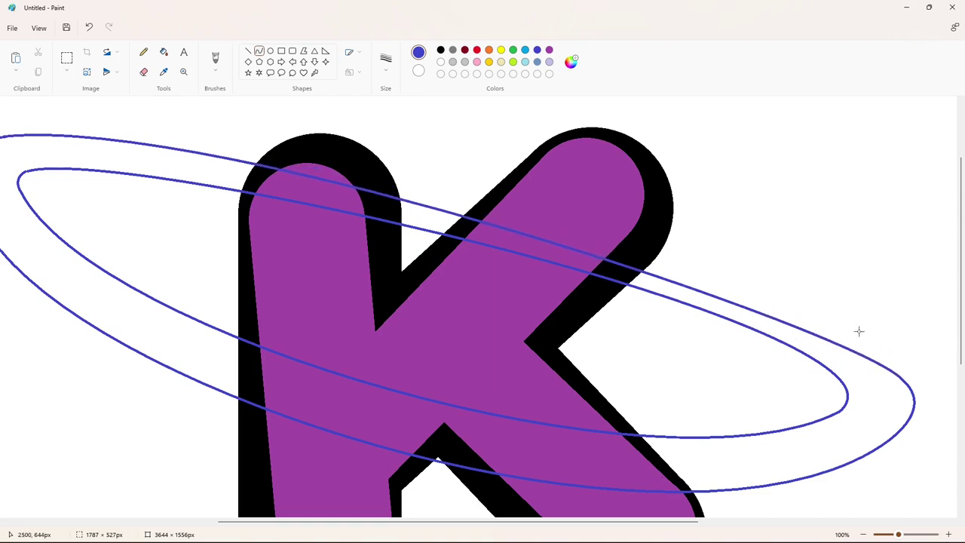
{"action": "left_click", "coordinate": [864, 534]}
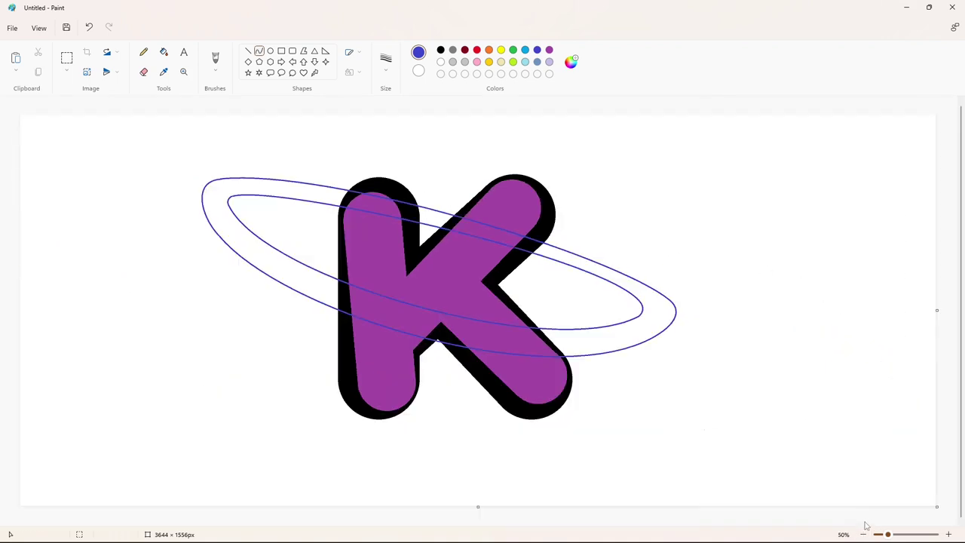
Undo the last outer curve and erase a little more of the right hook's tip
{"action": "key", "text": "ctrl+z"}
{"action": "left_click", "coordinate": [949, 535]}
{"action": "left_click_drag", "start_coordinate": [426, 525], "coordinate": [703, 524]}
{"action": "scroll", "coordinate": [545, 301], "scroll_direction": "down", "scroll_amount": 2}
{"action": "left_click", "coordinate": [143, 72]}
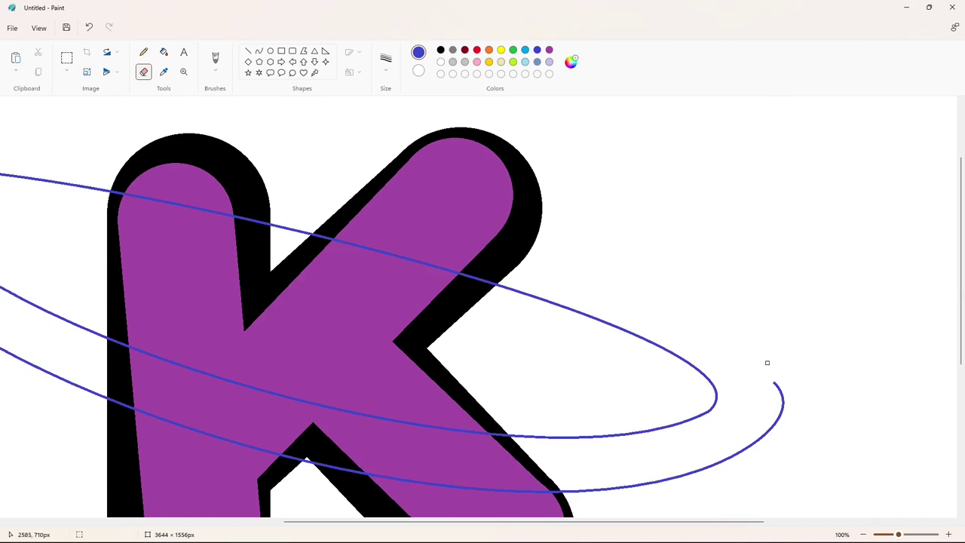
{"action": "scroll", "coordinate": [767, 363], "scroll_direction": "left", "scroll_amount": 3}
{"action": "left_click", "coordinate": [259, 51]}
{"action": "scroll", "coordinate": [26, 138], "scroll_direction": "right", "scroll_amount": 1}
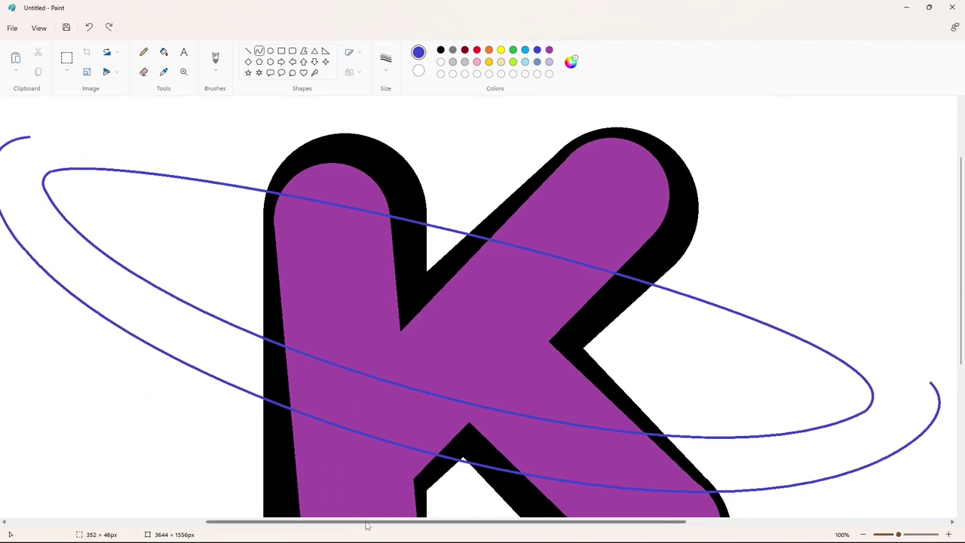
Close the ring's outer edge with an indigo curve between the hook tips, bowed upward just above the inner curve
{"action": "left_click_drag", "start_coordinate": [26, 137], "coordinate": [927, 383]}
{"action": "left_click_drag", "start_coordinate": [539, 277], "coordinate": [539, 272]}
{"action": "left_click_drag", "start_coordinate": [253, 196], "coordinate": [273, 155]}
{"action": "left_click_drag", "start_coordinate": [724, 302], "coordinate": [847, 291]}
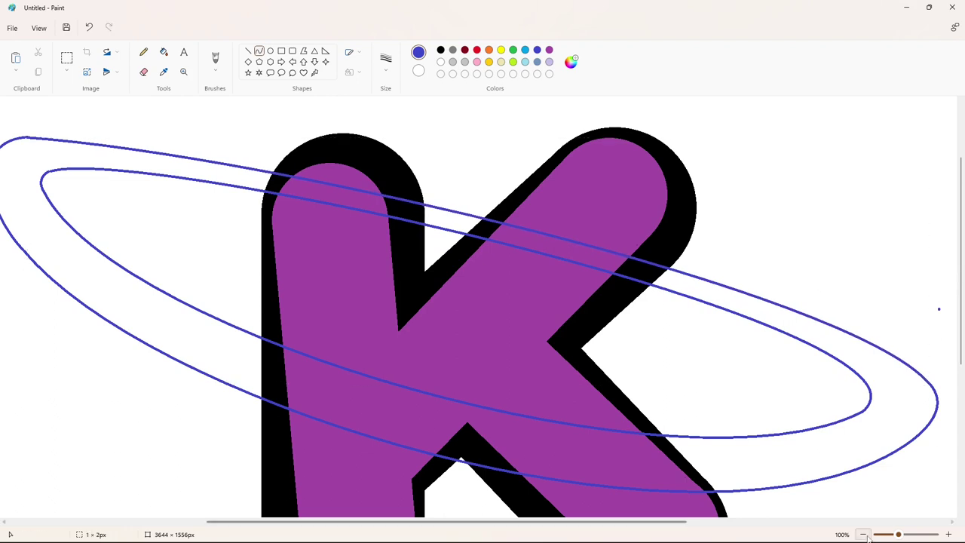
{"action": "left_click", "coordinate": [863, 534]}
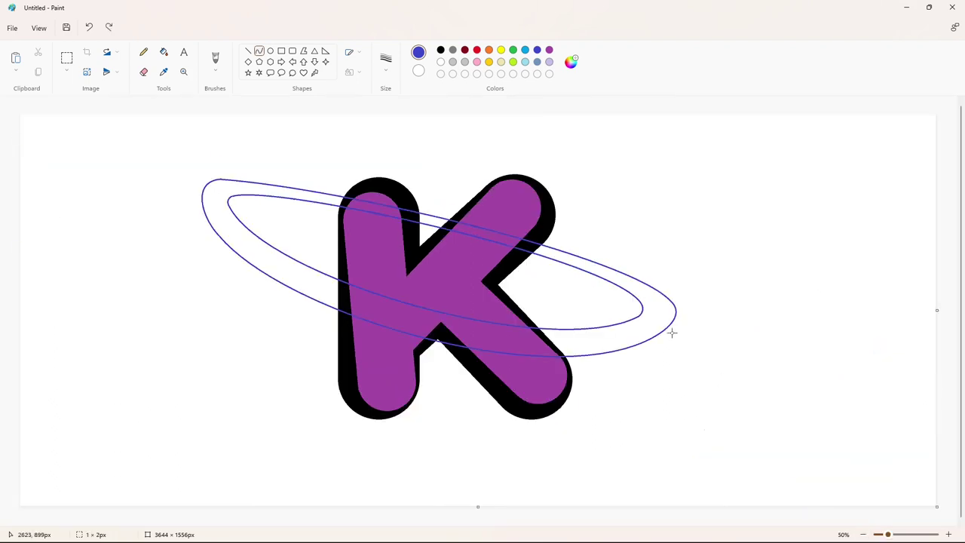
Fill the ring's front band and both side loops with indigo, leaving the part behind the K's upper strokes unfilled
{"action": "left_click", "coordinate": [164, 51]}
{"action": "left_click", "coordinate": [270, 212]}
{"action": "left_click", "coordinate": [448, 338]}
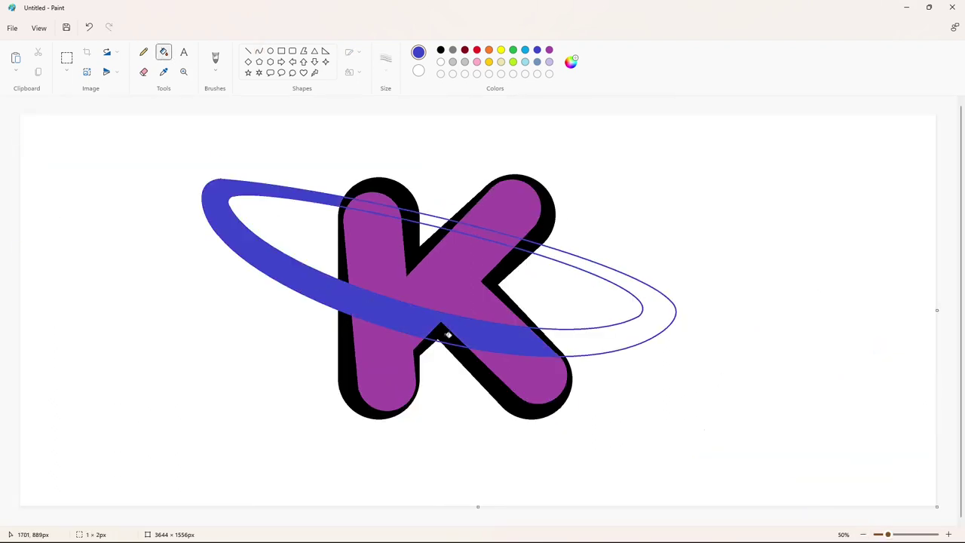
{"action": "left_click", "coordinate": [584, 339]}
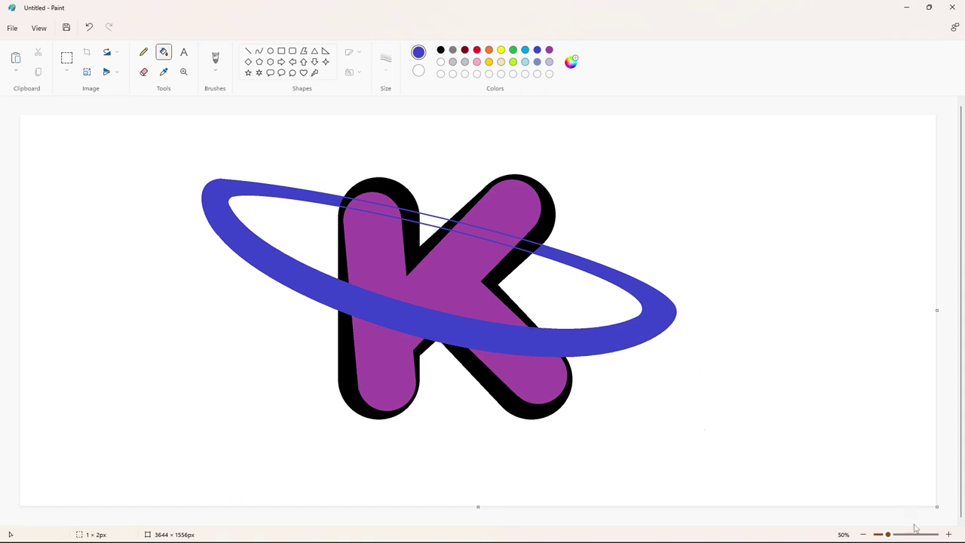
Draw short black dividing lines across the ring's two thin lines where they meet the outline edges of the K's left stem
{"action": "left_click", "coordinate": [949, 534]}
{"action": "left_click", "coordinate": [248, 51]}
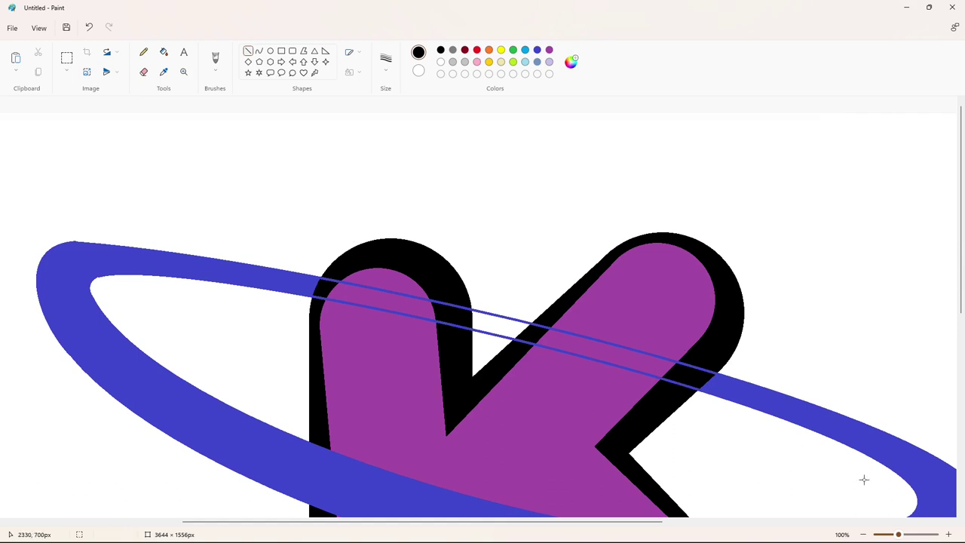
{"action": "left_click", "coordinate": [949, 534]}
{"action": "left_click_drag", "start_coordinate": [387, 521], "coordinate": [432, 521]}
{"action": "left_click_drag", "start_coordinate": [438, 265], "coordinate": [441, 270]}
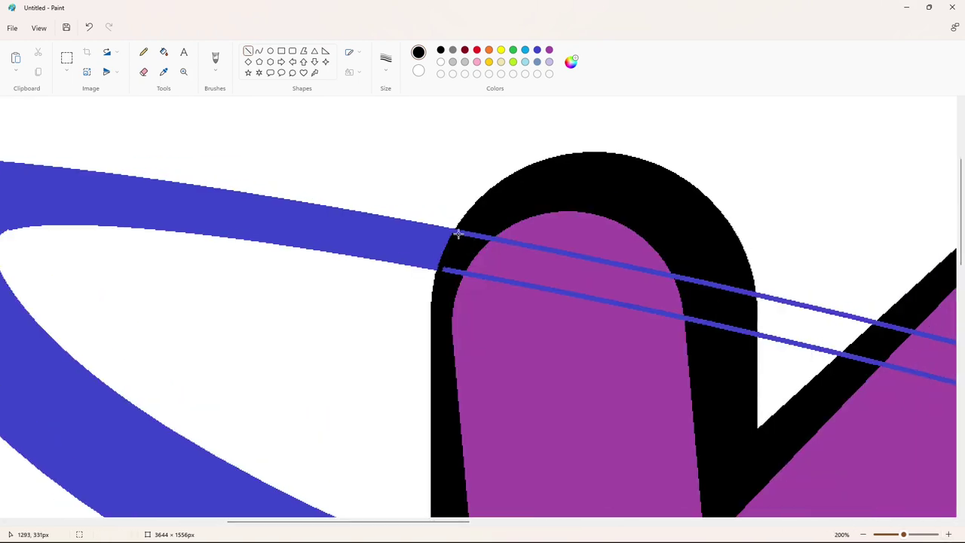
{"action": "scroll", "coordinate": [475, 224], "scroll_direction": "right", "scroll_amount": 3}
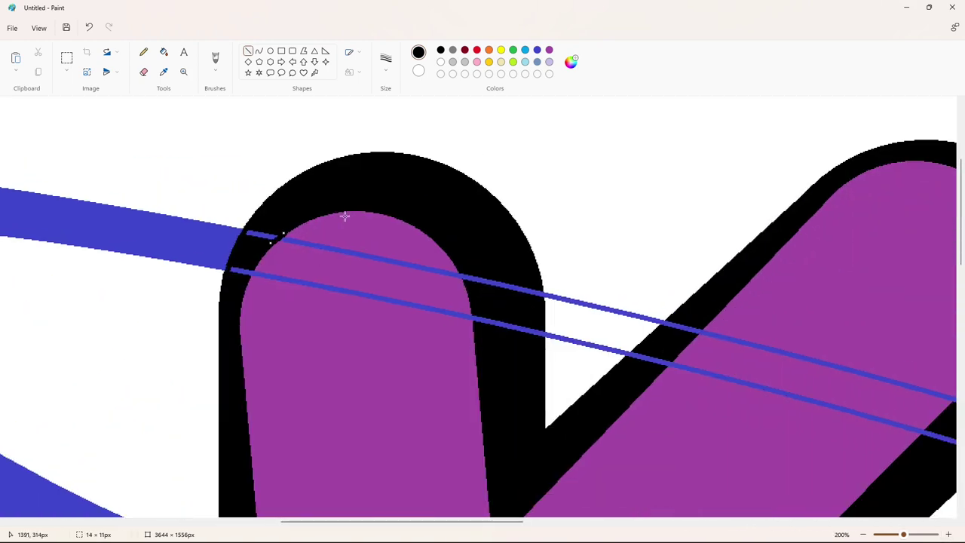
{"action": "left_click_drag", "start_coordinate": [250, 267], "coordinate": [245, 279]}
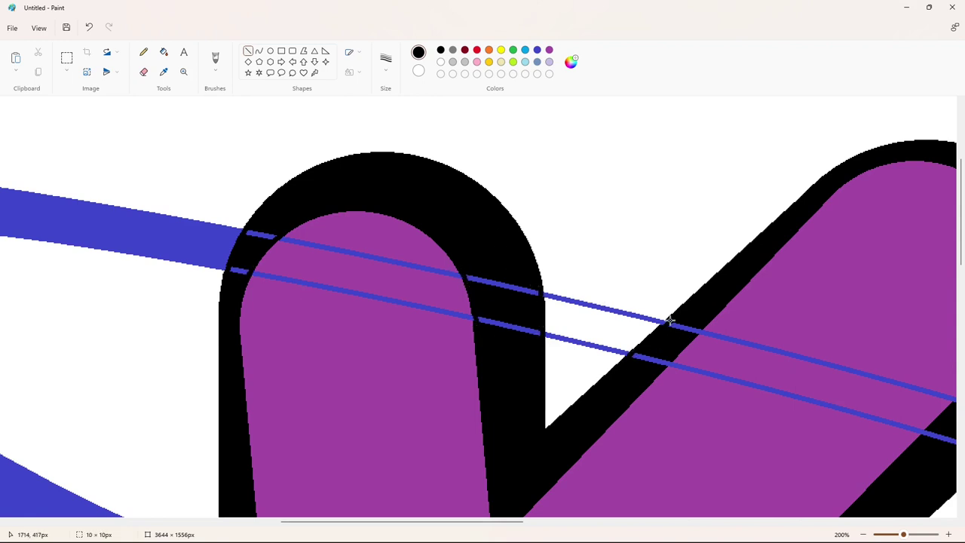
Fill the ring line pieces inside the outline of the left stem and the upper arm's left edge with black
{"action": "left_click", "coordinate": [164, 52]}
{"action": "left_click", "coordinate": [261, 235]}
{"action": "left_click", "coordinate": [239, 270]}
{"action": "left_click", "coordinate": [499, 285]}
{"action": "left_click", "coordinate": [494, 325]}
{"action": "left_click", "coordinate": [681, 327]}
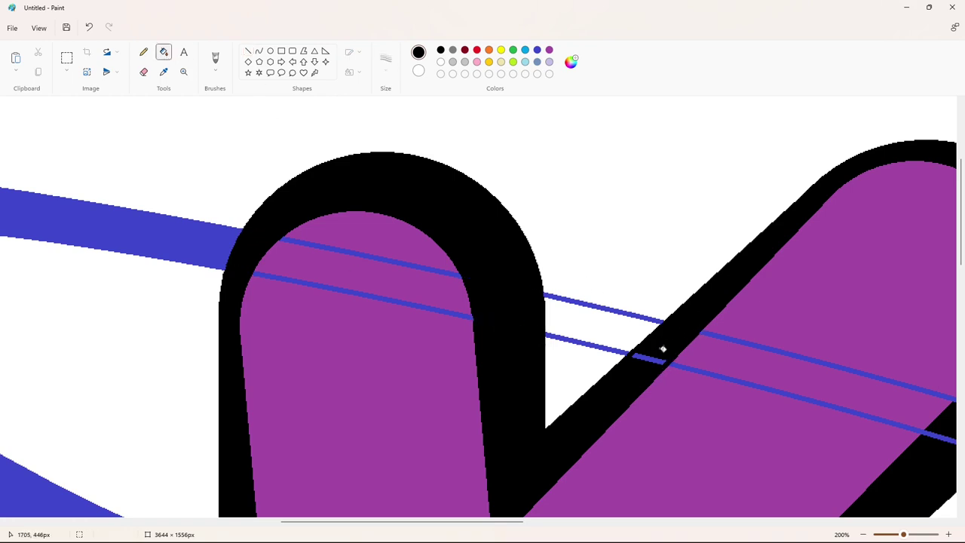
Fill the ring lines inside the left stem with purple and the ring gap between stem and upper arm with indigo
{"action": "left_click", "coordinate": [550, 50]}
{"action": "left_click", "coordinate": [453, 272]}
{"action": "left_click", "coordinate": [466, 318]}
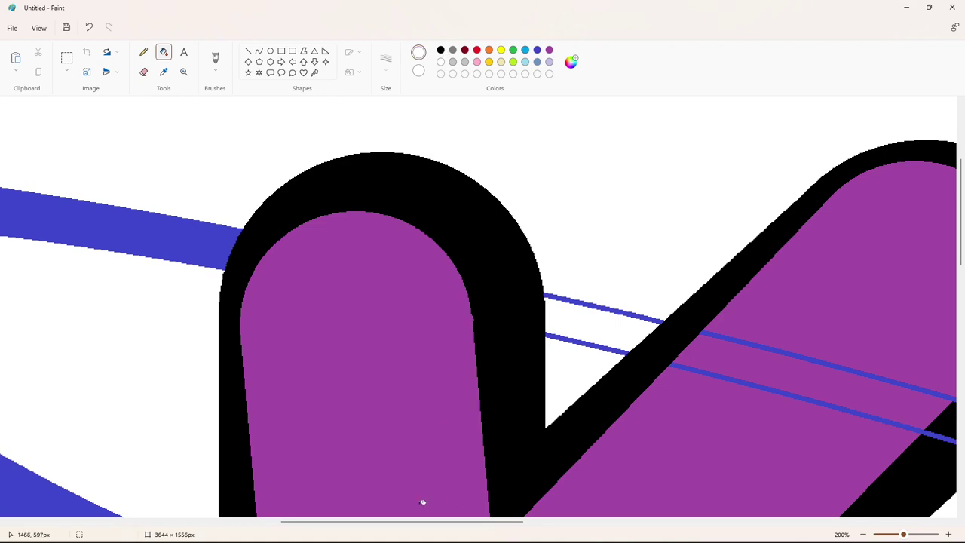
{"action": "left_click", "coordinate": [537, 50]}
{"action": "left_click", "coordinate": [598, 320]}
Divide the ring lines at the upper arm's right outline, and fill the pieces purple inside the arm and black in the outline
{"action": "scroll", "coordinate": [598, 320], "scroll_direction": "right", "scroll_amount": 5}
{"action": "left_click", "coordinate": [248, 51]}
{"action": "left_click", "coordinate": [441, 50]}
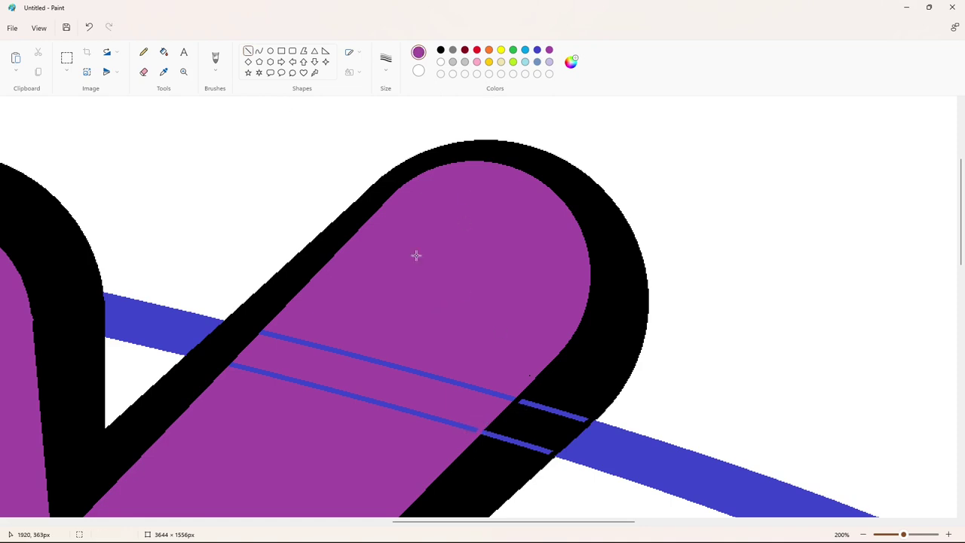
{"action": "left_click", "coordinate": [164, 52]}
{"action": "left_click", "coordinate": [370, 359]}
{"action": "left_click", "coordinate": [371, 401]}
{"action": "left_click", "coordinate": [566, 408]}
{"action": "left_click", "coordinate": [541, 449]}
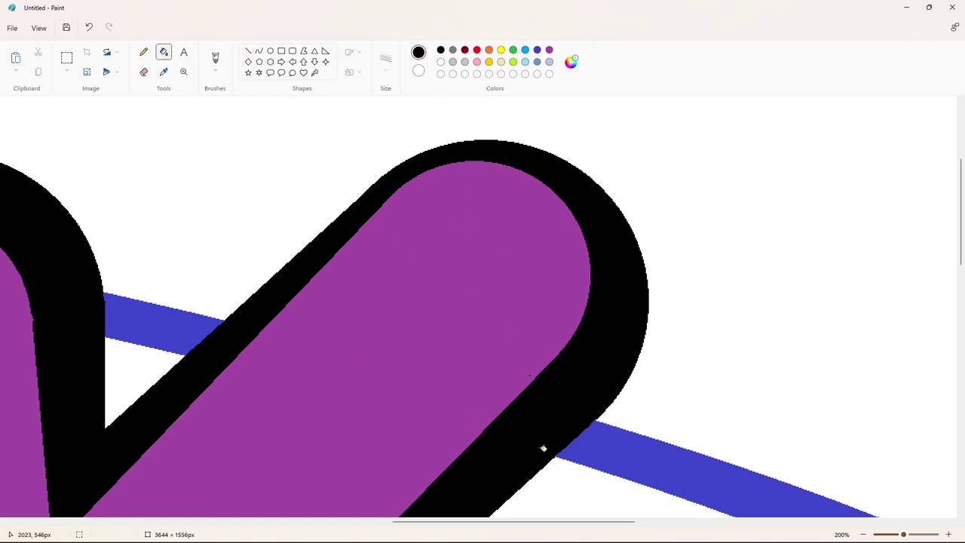
{"action": "left_click", "coordinate": [864, 534]}
{"action": "left_click", "coordinate": [864, 534]}
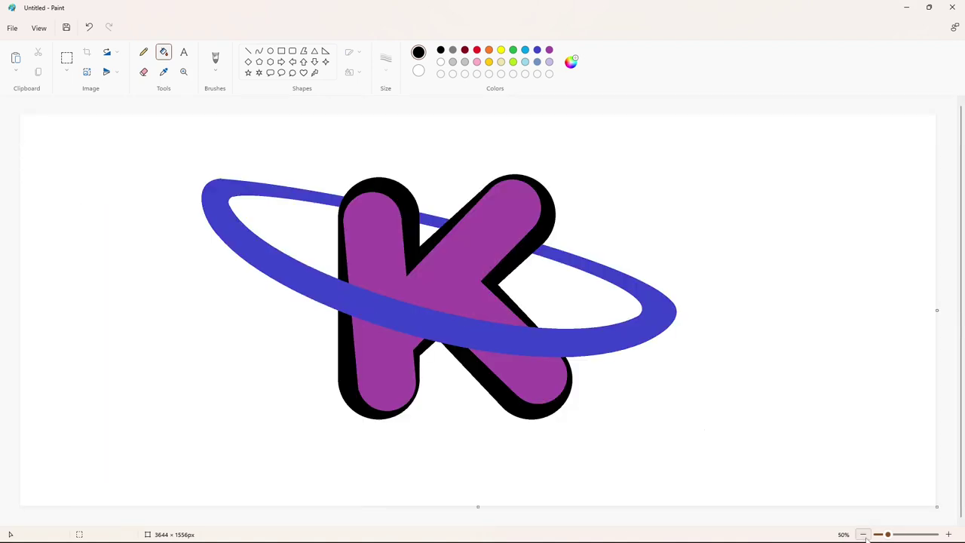
Try to draw an orange curve about 1871 × 709 px along the ring's lower edge
{"action": "left_click", "coordinate": [489, 50]}
{"action": "left_click", "coordinate": [948, 534]}
{"action": "left_click_drag", "start_coordinate": [428, 521], "coordinate": [610, 520]}
{"action": "left_click", "coordinate": [259, 52]}
{"action": "left_click_drag", "start_coordinate": [48, 227], "coordinate": [951, 424]}
{"action": "left_click_drag", "start_coordinate": [151, 332], "coordinate": [20, 337]}
{"action": "left_click_drag", "start_coordinate": [634, 416], "coordinate": [656, 542]}
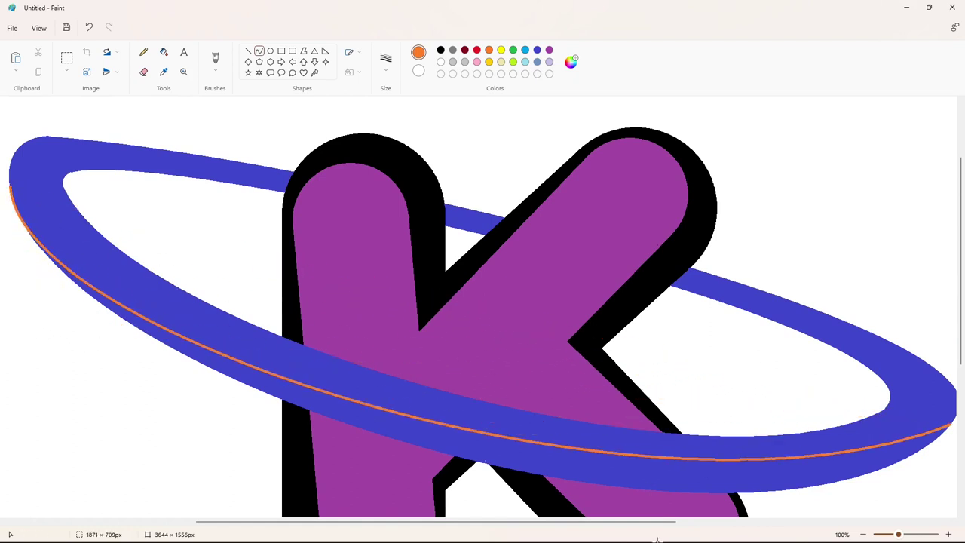
{"action": "key", "text": "ctrl+z"}
Try two deeper single orange curves under the ring, about 1873 × 854 px and 1871 × 939 px
{"action": "left_click_drag", "start_coordinate": [960, 332], "coordinate": [960, 317]}
{"action": "scroll", "coordinate": [786, 466], "scroll_direction": "left", "scroll_amount": 1}
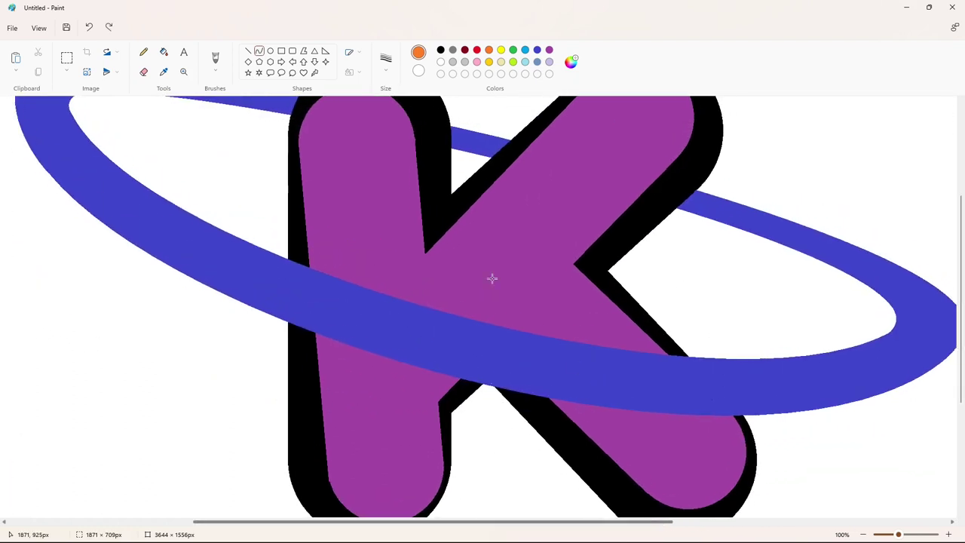
{"action": "left_click_drag", "start_coordinate": [17, 113], "coordinate": [953, 349]}
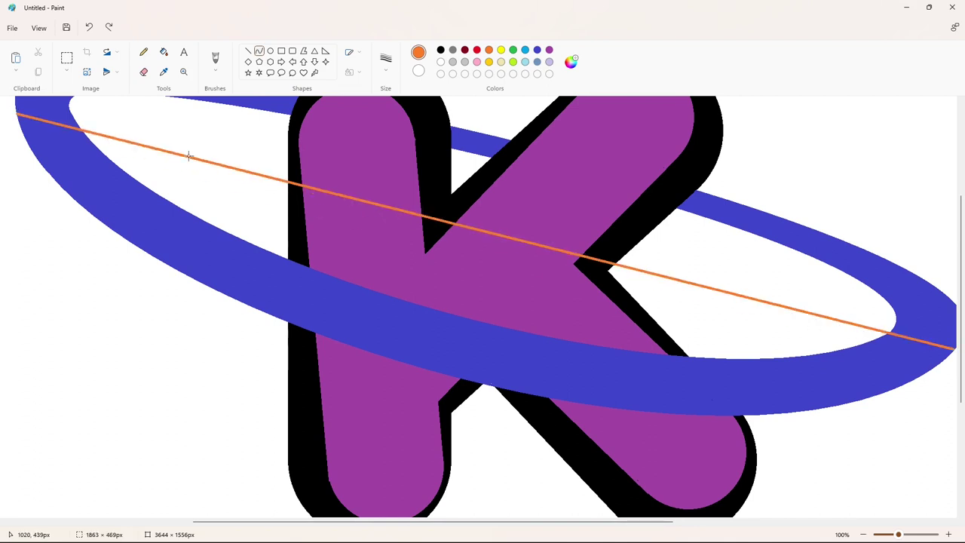
{"action": "left_click_drag", "start_coordinate": [188, 157], "coordinate": [738, 540]}
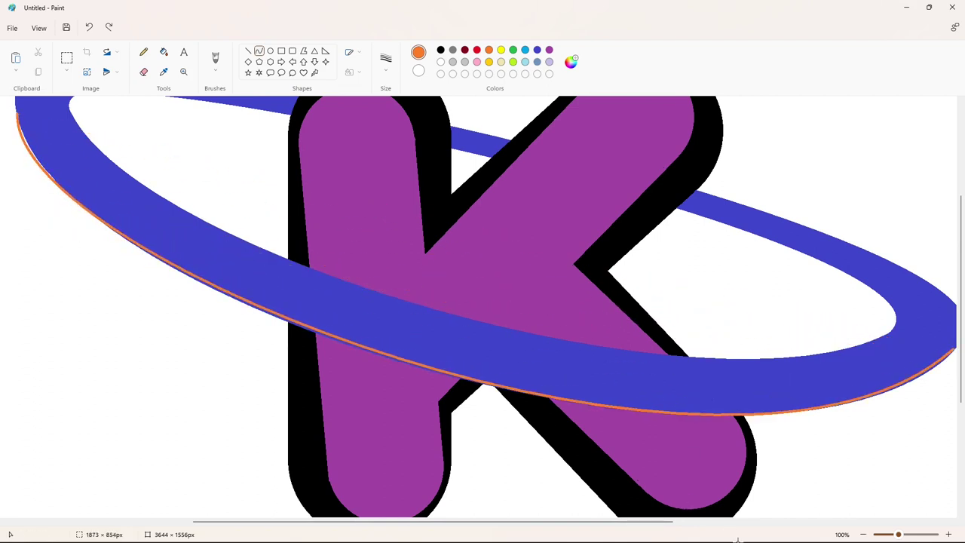
{"action": "left_click", "coordinate": [863, 534]}
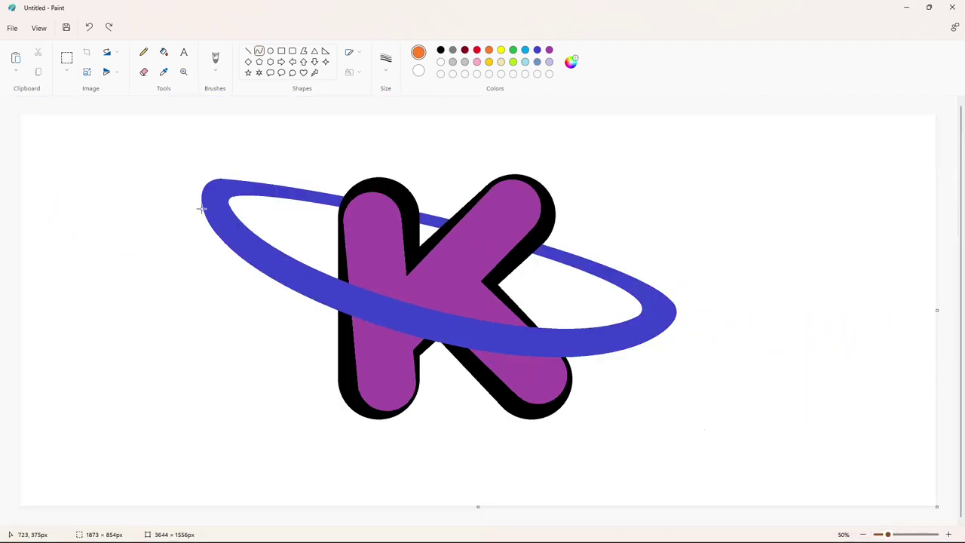
{"action": "left_click_drag", "start_coordinate": [204, 206], "coordinate": [673, 317]}
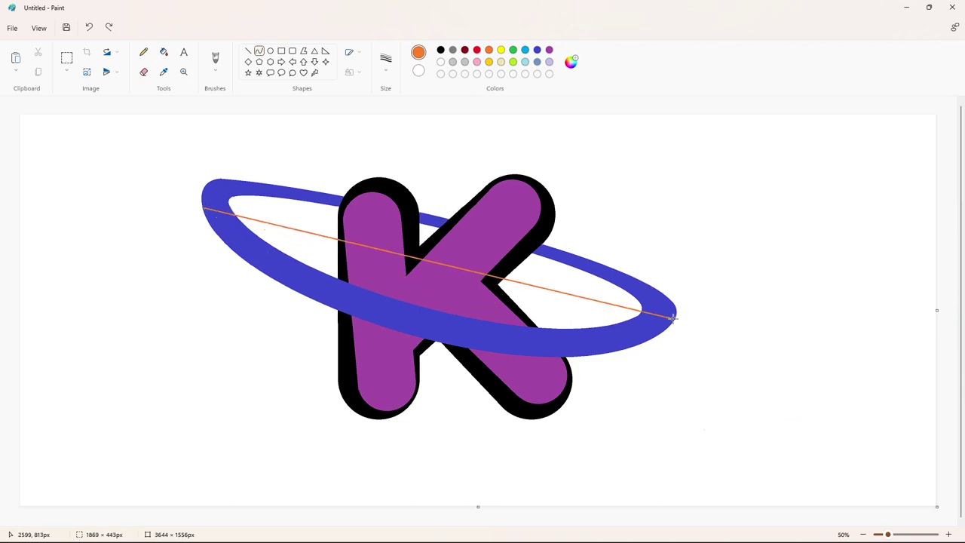
{"action": "left_click_drag", "start_coordinate": [246, 244], "coordinate": [627, 444]}
{"action": "key", "text": "ctrl+z"}
Draw an orange curve just below the ring's lower edge, from its left end to the middle of the K
{"action": "left_click", "coordinate": [951, 533]}
{"action": "left_click_drag", "start_coordinate": [398, 523], "coordinate": [473, 522]}
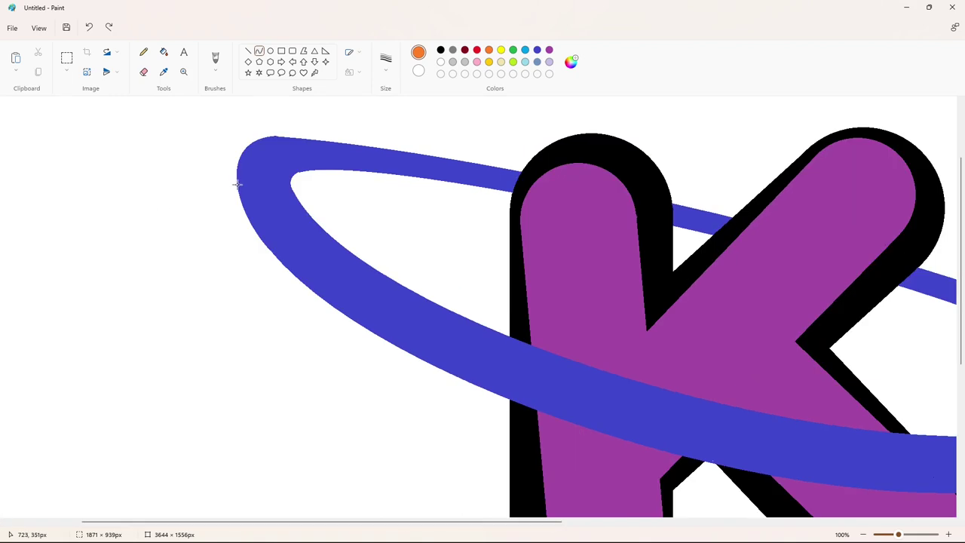
{"action": "left_click_drag", "start_coordinate": [238, 185], "coordinate": [670, 462]}
{"action": "left_click_drag", "start_coordinate": [249, 227], "coordinate": [330, 380]}
{"action": "left_click", "coordinate": [303, 477]}
Draw an orange curve about 1016 × 267 px below the ring from its right end to the first orange curve's end
{"action": "left_click_drag", "start_coordinate": [387, 523], "coordinate": [564, 526]}
{"action": "scroll", "coordinate": [593, 466], "scroll_direction": "down", "scroll_amount": 2}
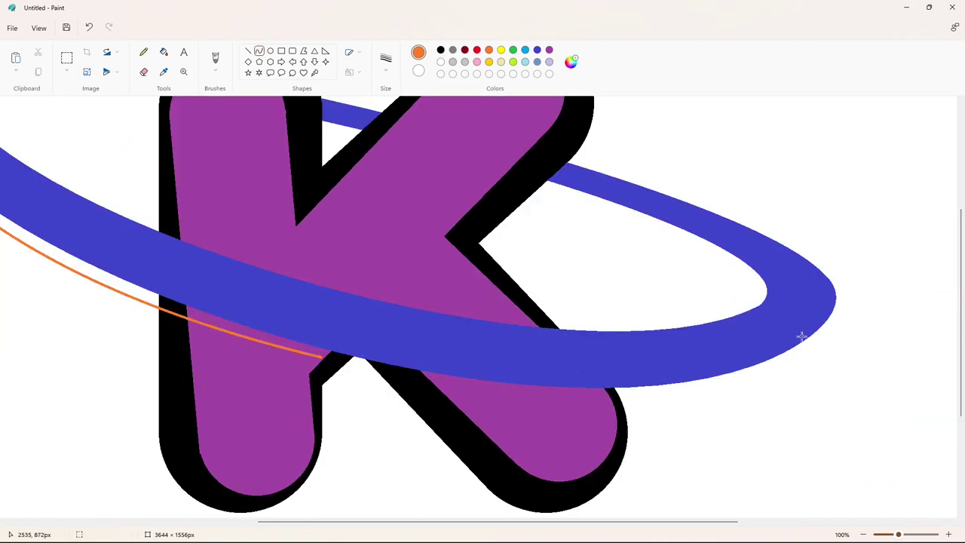
{"action": "left_click_drag", "start_coordinate": [833, 313], "coordinate": [323, 357]}
{"action": "left_click_drag", "start_coordinate": [813, 341], "coordinate": [823, 360]}
{"action": "mouse_move", "coordinate": [608, 441]}
{"action": "left_mouse_down"}
{"action": "mouse_move", "coordinate": [614, 460]}
{"action": "mouse_move", "coordinate": [737, 433]}
{"action": "mouse_move", "coordinate": [746, 447]}
{"action": "mouse_move", "coordinate": [671, 445]}
{"action": "left_mouse_up"}
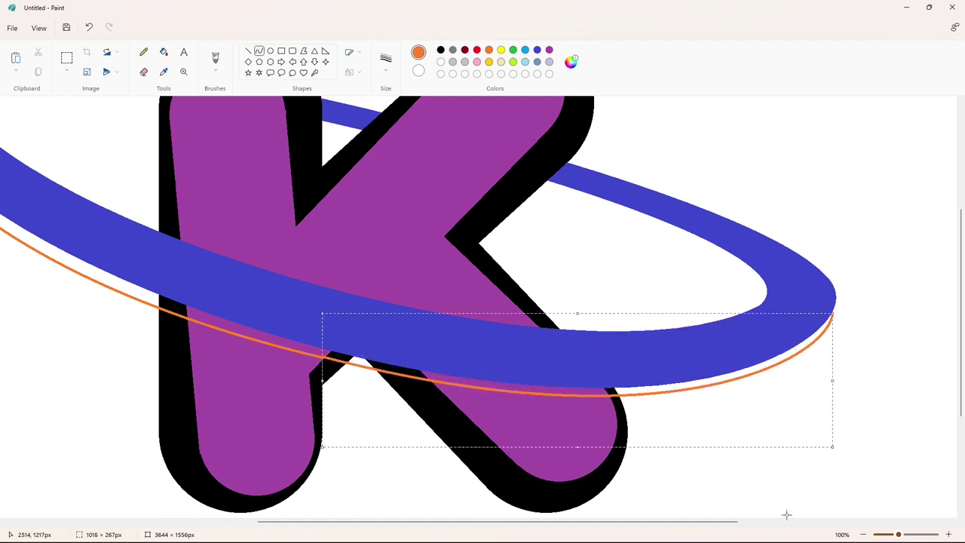
Fill all the sections between the ring's lower edge and the orange curve with orange
{"action": "left_click", "coordinate": [163, 52]}
{"action": "left_click", "coordinate": [109, 279]}
{"action": "left_click", "coordinate": [173, 305]}
{"action": "left_click", "coordinate": [215, 318]}
{"action": "left_click", "coordinate": [338, 356]}
{"action": "left_click", "coordinate": [396, 370]}
{"action": "left_click", "coordinate": [469, 379]}
{"action": "left_click", "coordinate": [612, 391]}
{"action": "left_click", "coordinate": [649, 389]}
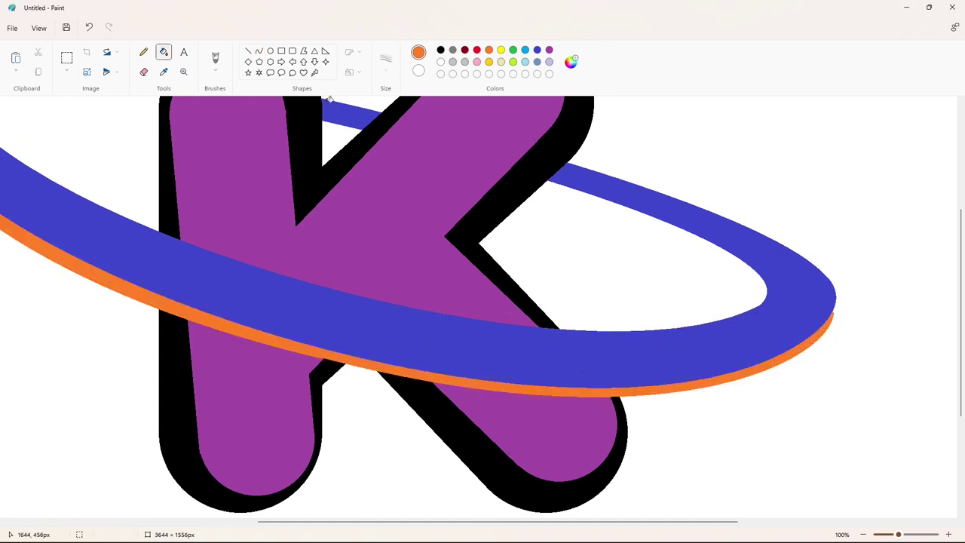
Cover the orange edge's upper tip at the ring's left end with an indigo line about 4 × 14 px
{"action": "left_click", "coordinate": [144, 52]}
{"action": "scroll", "coordinate": [661, 508], "scroll_direction": "down", "scroll_amount": 2}
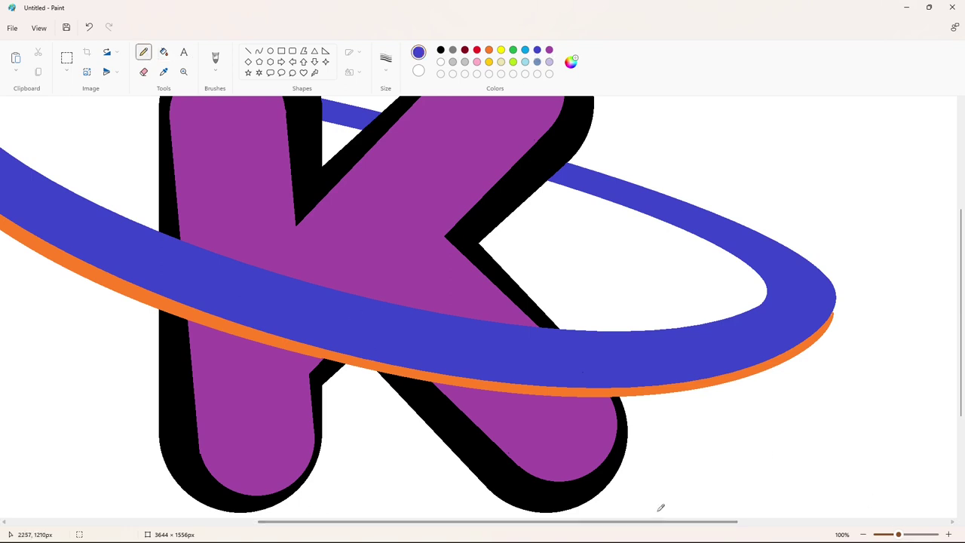
{"action": "scroll", "coordinate": [651, 468], "scroll_direction": "up", "scroll_amount": 4, "text": "ctrl"}
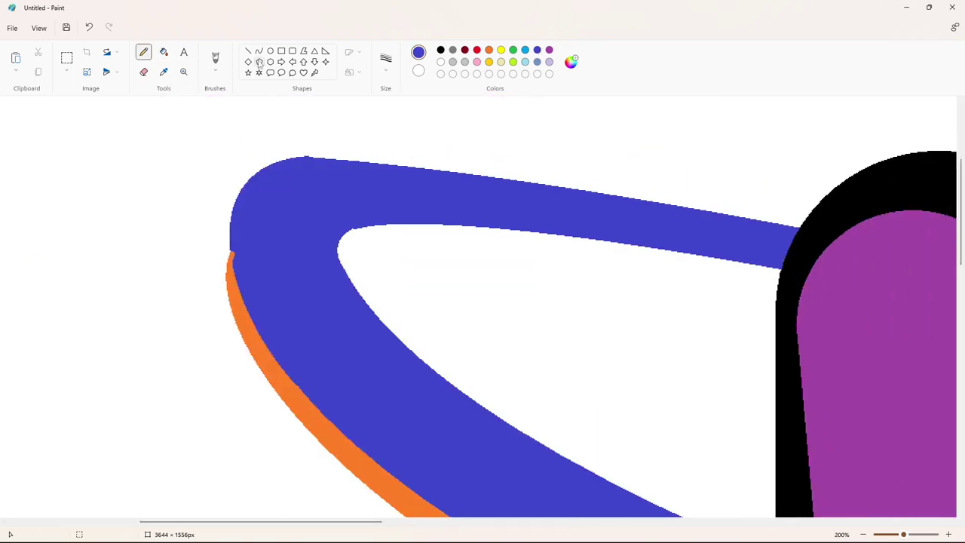
{"action": "left_click", "coordinate": [249, 51]}
{"action": "left_click_drag", "start_coordinate": [231, 247], "coordinate": [236, 261]}
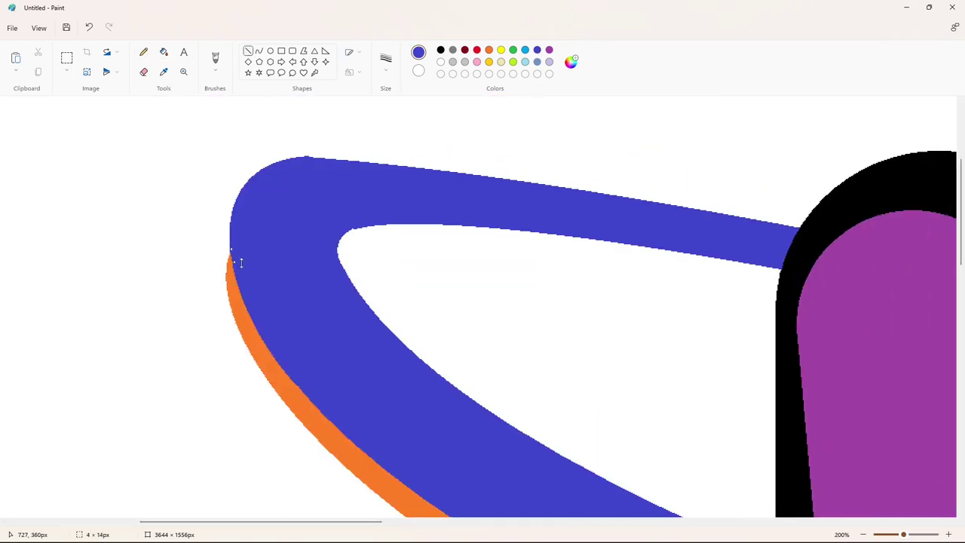
Draw a solid black circle about 523 × 511 px and place it in the canvas's empty lower-left area
{"action": "left_click_drag", "start_coordinate": [354, 522], "coordinate": [707, 522]}
{"action": "scroll", "coordinate": [687, 483], "scroll_direction": "down", "scroll_amount": 3}
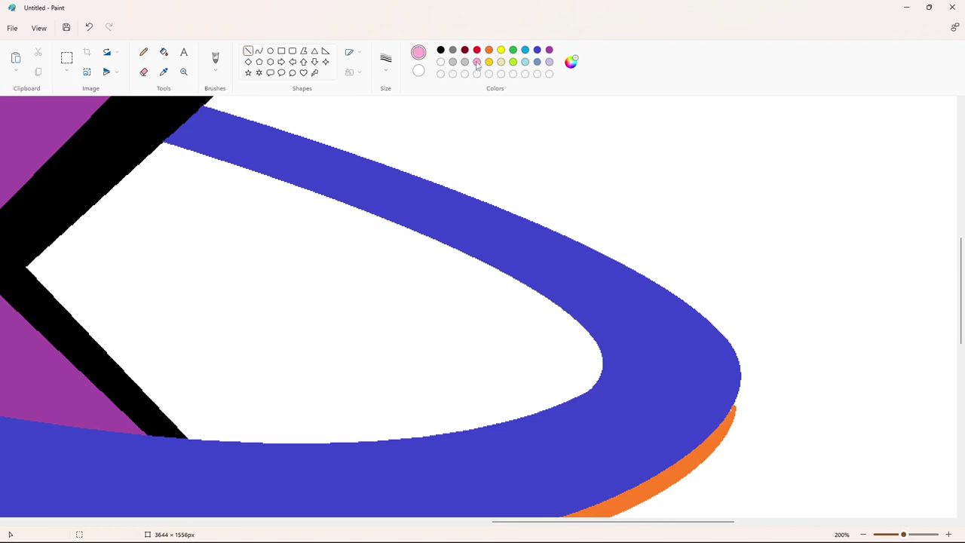
{"action": "left_click", "coordinate": [864, 534]}
{"action": "left_click", "coordinate": [864, 534]}
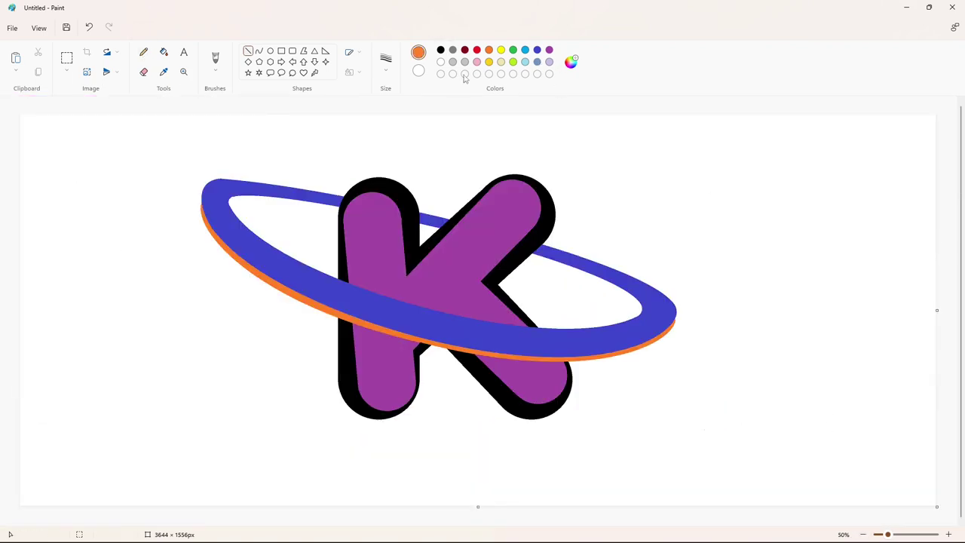
{"action": "left_click", "coordinate": [270, 53]}
{"action": "left_click_drag", "start_coordinate": [229, 130], "coordinate": [356, 252]}
{"action": "left_click_drag", "start_coordinate": [313, 209], "coordinate": [304, 203]}
{"action": "left_click_drag", "start_coordinate": [220, 124], "coordinate": [215, 117]}
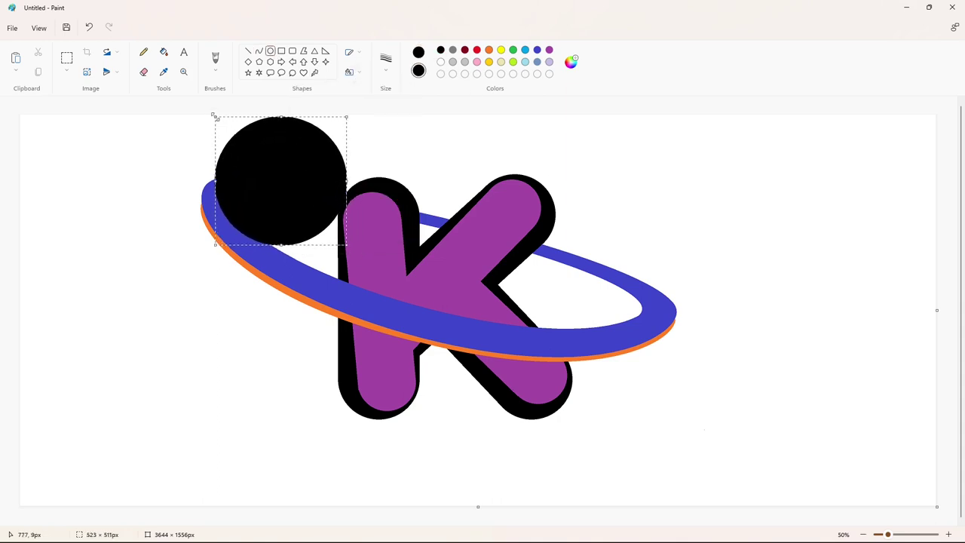
{"action": "left_click_drag", "start_coordinate": [272, 179], "coordinate": [99, 412]}
{"action": "left_click", "coordinate": [862, 502]}
Draw an unfilled purple circle centred inside the black disc, leaving a thick black rim around it
{"action": "left_click", "coordinate": [949, 534]}
{"action": "left_click_drag", "start_coordinate": [577, 522], "coordinate": [378, 521]}
{"action": "scroll", "coordinate": [370, 475], "scroll_direction": "down", "scroll_amount": 3}
{"action": "scroll", "coordinate": [332, 344], "scroll_direction": "left", "scroll_amount": 1}
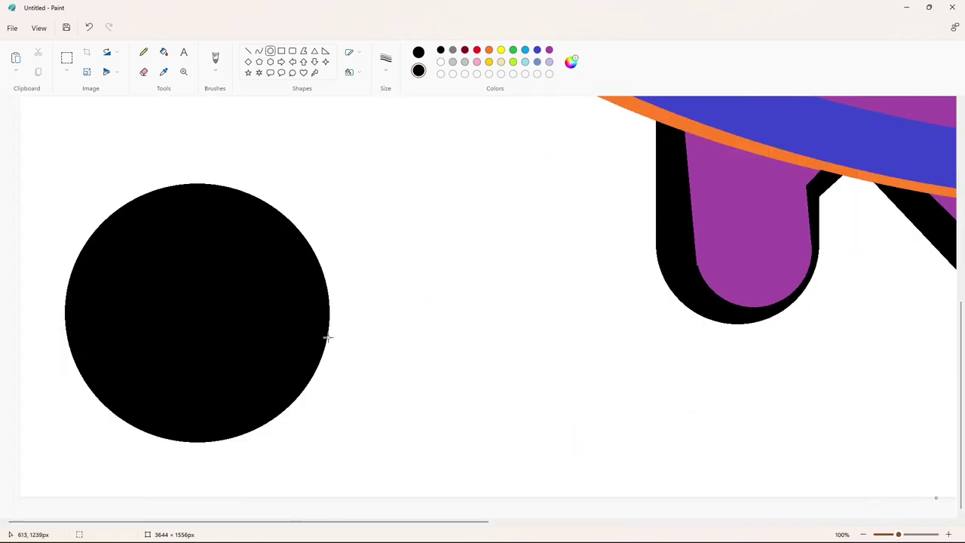
{"action": "left_click_drag", "start_coordinate": [113, 244], "coordinate": [167, 324]}
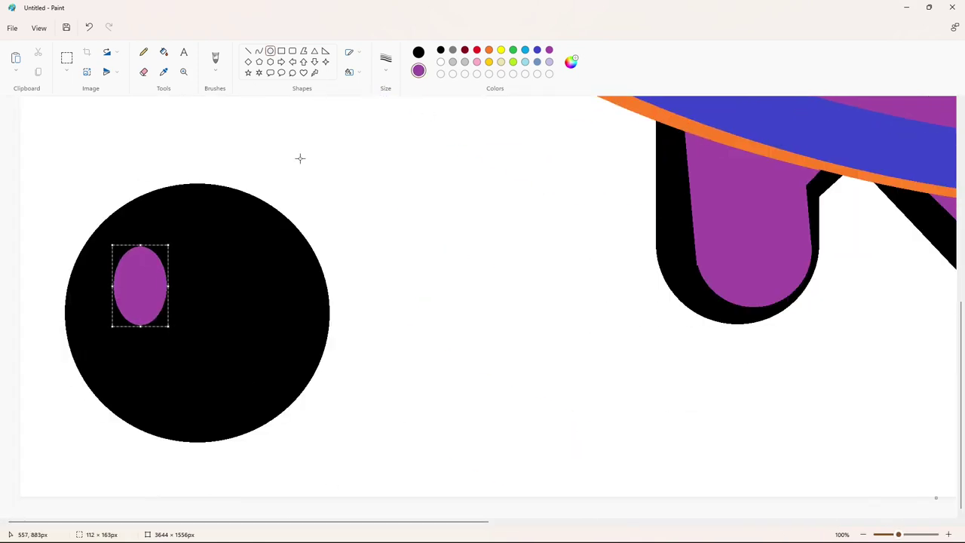
{"action": "key", "text": "ctrl+z"}
{"action": "left_click", "coordinate": [549, 49]}
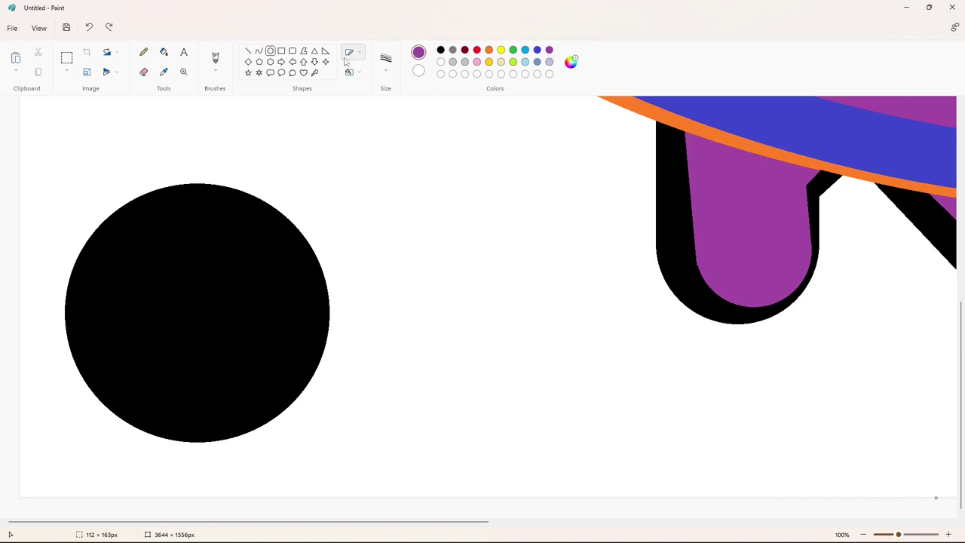
{"action": "left_click_drag", "start_coordinate": [119, 240], "coordinate": [264, 386]}
{"action": "left_click_drag", "start_coordinate": [264, 239], "coordinate": [286, 221]}
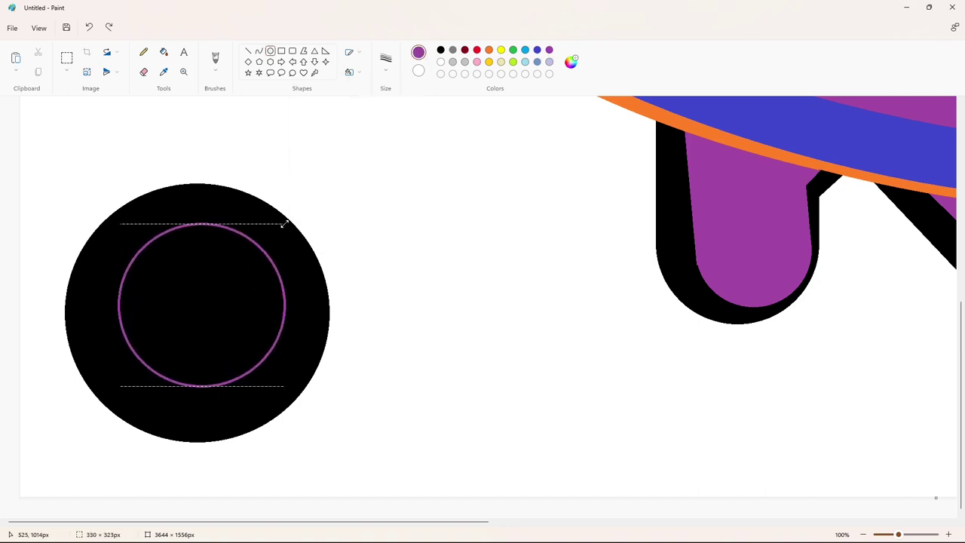
{"action": "left_click_drag", "start_coordinate": [224, 275], "coordinate": [217, 285]}
{"action": "left_click_drag", "start_coordinate": [280, 231], "coordinate": [287, 221]}
{"action": "left_click", "coordinate": [308, 302]}
{"action": "left_click_drag", "start_coordinate": [193, 290], "coordinate": [241, 365]}
{"action": "left_click_drag", "start_coordinate": [192, 338], "coordinate": [190, 325]}
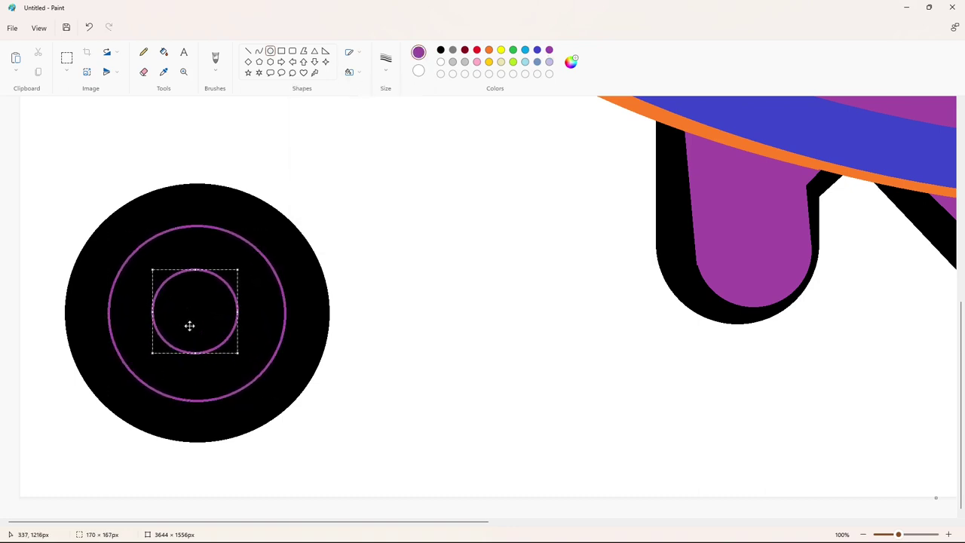
{"action": "key", "text": "ctrl+z"}
Try a slanted purple line about 129 × 60 px, placed in the blank area between the disc and the K
{"action": "left_click", "coordinate": [248, 51]}
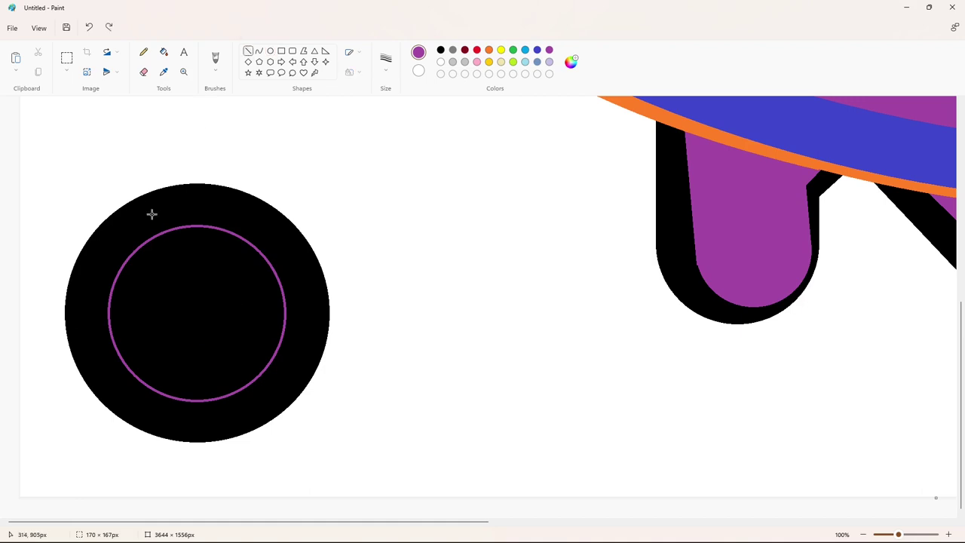
{"action": "mouse_move", "coordinate": [146, 240]}
{"action": "left_mouse_down"}
{"action": "mouse_move", "coordinate": [89, 287]}
{"action": "mouse_move", "coordinate": [88, 269]}
{"action": "left_mouse_up"}
{"action": "left_click_drag", "start_coordinate": [122, 255], "coordinate": [476, 319]}
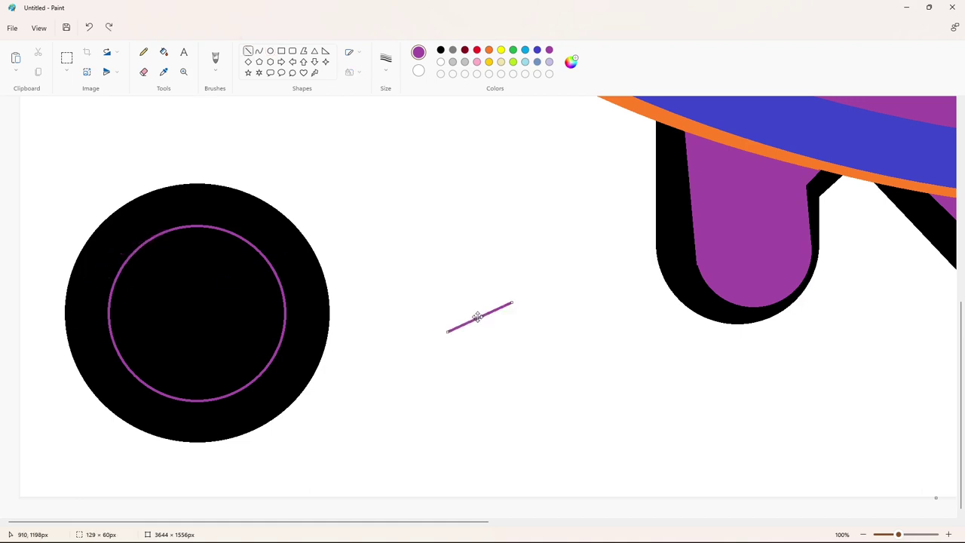
{"action": "left_click", "coordinate": [463, 384]}
Try placing two copies of the slanted line against the purple circle's upper-left and bottom edges
{"action": "left_click", "coordinate": [66, 59]}
{"action": "left_click_drag", "start_coordinate": [420, 265], "coordinate": [562, 360]}
{"action": "key", "text": "ctrl+v"}
{"action": "left_click_drag", "start_coordinate": [82, 144], "coordinate": [131, 225]}
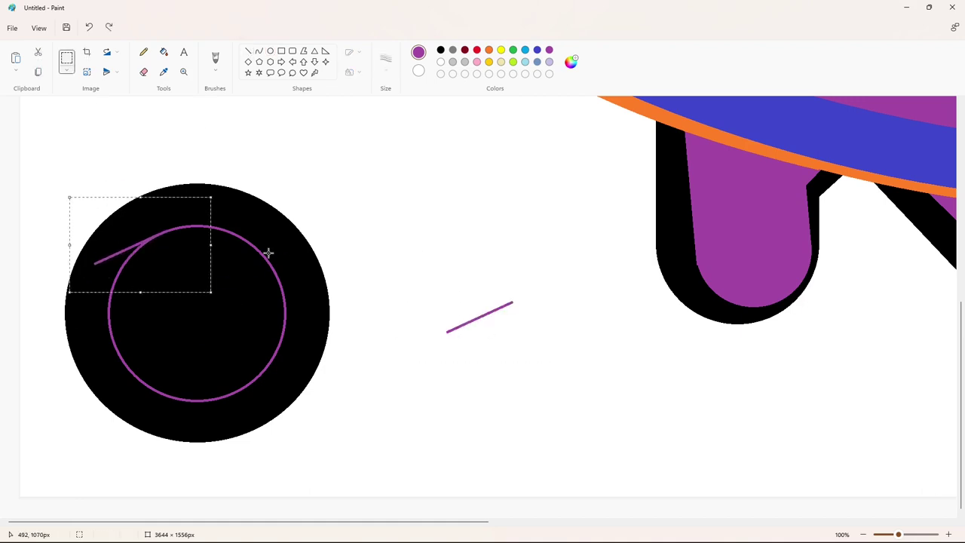
{"action": "key", "text": "ctrl+v"}
{"action": "left_click_drag", "start_coordinate": [107, 181], "coordinate": [226, 419]}
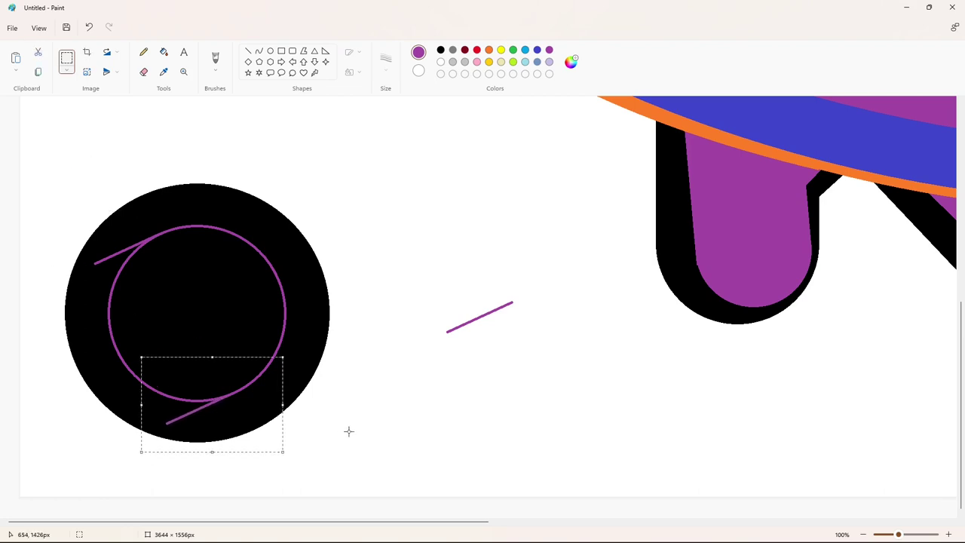
Try filling the circle with purple and joining the two slanted lines' outer ends with a straight line
{"action": "left_click", "coordinate": [164, 51]}
{"action": "left_click", "coordinate": [222, 248]}
{"action": "left_click", "coordinate": [249, 50]}
{"action": "left_click_drag", "start_coordinate": [107, 285], "coordinate": [113, 285]}
{"action": "left_click_drag", "start_coordinate": [154, 391], "coordinate": [165, 421]}
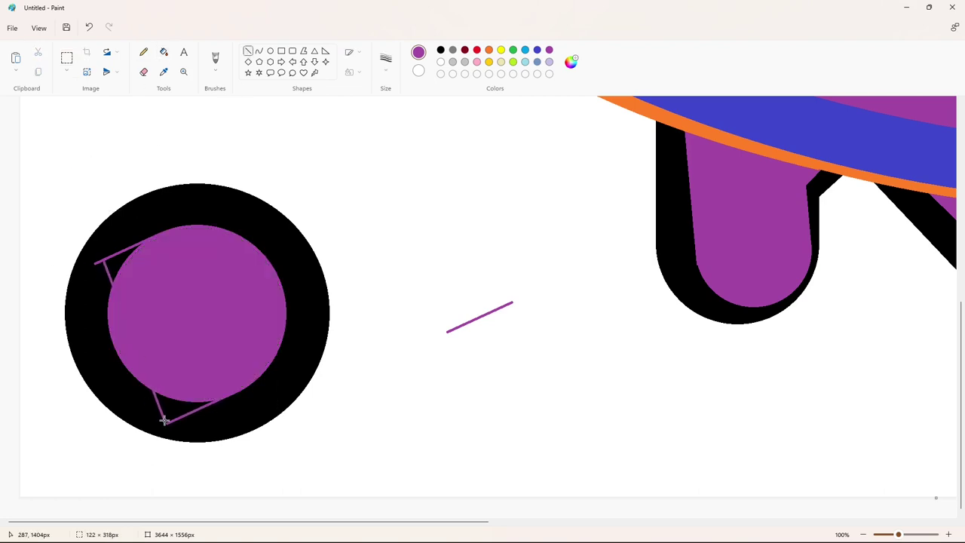
Undo the purple fill, the joining line and the slanted lines, back to the plain circle outline
{"action": "key", "text": "ctrl+z"}
{"action": "key", "text": "ctrl+z"}
{"action": "key", "text": "ctrl+z"}
{"action": "key", "text": "ctrl+z"}
{"action": "key", "text": "ctrl+z"}
{"action": "key", "text": "ctrl+z"}
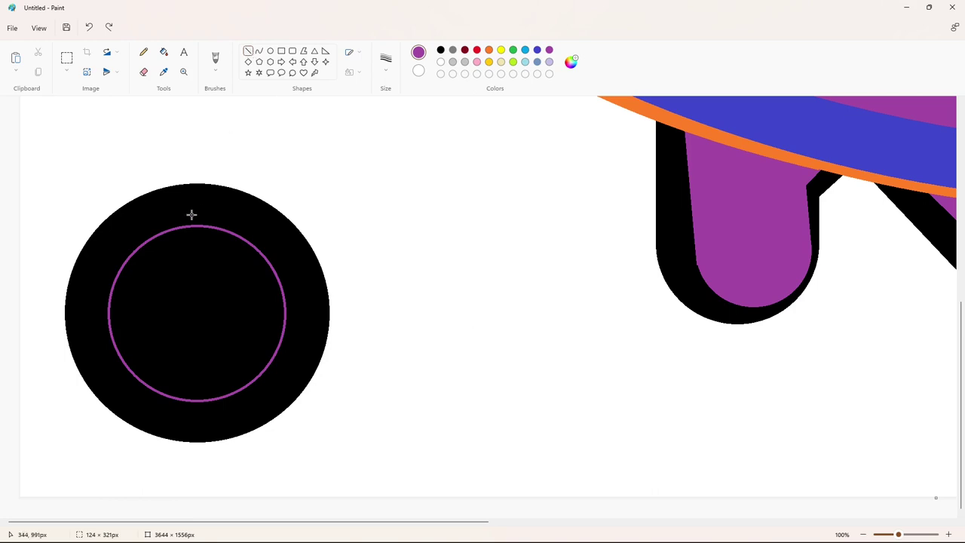
Draw a shallower slanted purple line in the blank area beside the disc and copy it
{"action": "mouse_move", "coordinate": [186, 227]}
{"action": "left_mouse_down"}
{"action": "mouse_move", "coordinate": [97, 244]}
{"action": "mouse_move", "coordinate": [505, 352]}
{"action": "left_mouse_up"}
{"action": "left_click", "coordinate": [396, 310]}
{"action": "left_click", "coordinate": [67, 59]}
{"action": "left_click_drag", "start_coordinate": [388, 260], "coordinate": [615, 429]}
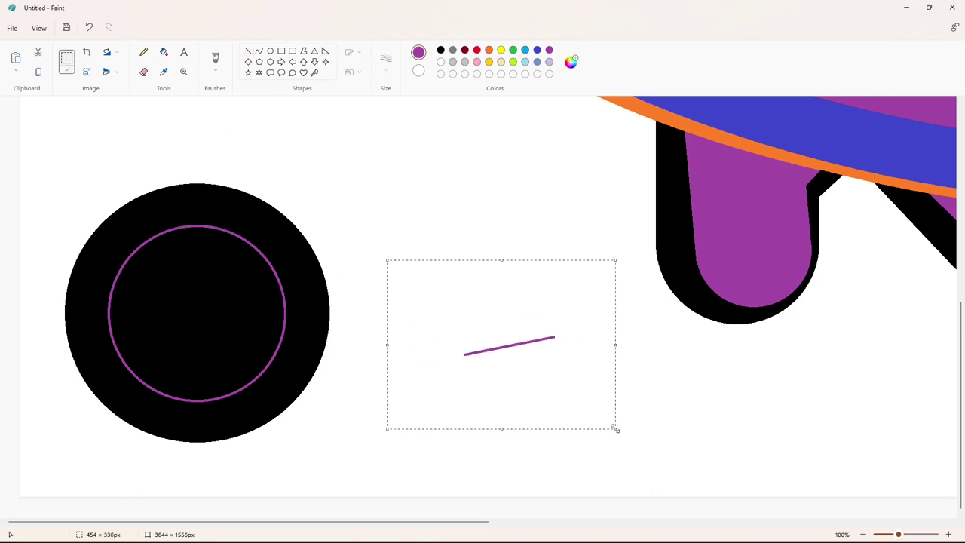
{"action": "key", "text": "ctrl+c"}
Paste two copies of the slanted line, touching the purple circle's top and bottom and extending to its left
{"action": "key", "text": "ctrl+v"}
{"action": "mouse_move", "coordinate": [164, 206]}
{"action": "left_mouse_down"}
{"action": "mouse_move", "coordinate": [157, 251]}
{"action": "mouse_move", "coordinate": [170, 258]}
{"action": "left_mouse_up"}
{"action": "key", "text": "ctrl+v"}
{"action": "left_click_drag", "start_coordinate": [153, 189], "coordinate": [196, 393]}
{"action": "key", "text": "Left"}
{"action": "key", "text": "Up"}
{"action": "left_click", "coordinate": [432, 392]}
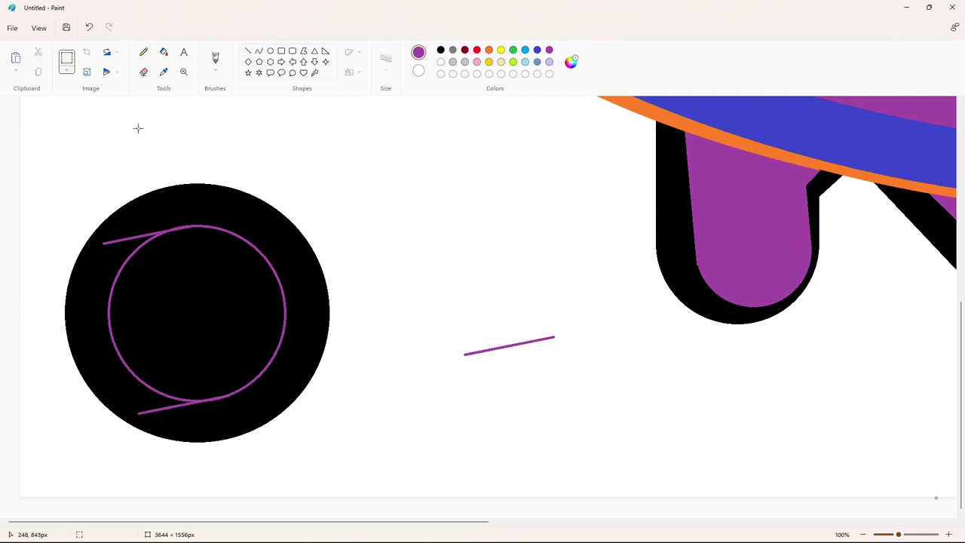
Fill the circle with purple, join the slanted lines' left ends with a straight line and fill the corners purple
{"action": "left_click", "coordinate": [163, 52]}
{"action": "left_click", "coordinate": [195, 283]}
{"action": "left_click", "coordinate": [247, 51]}
{"action": "left_click_drag", "start_coordinate": [104, 241], "coordinate": [138, 413]}
{"action": "left_click", "coordinate": [164, 52]}
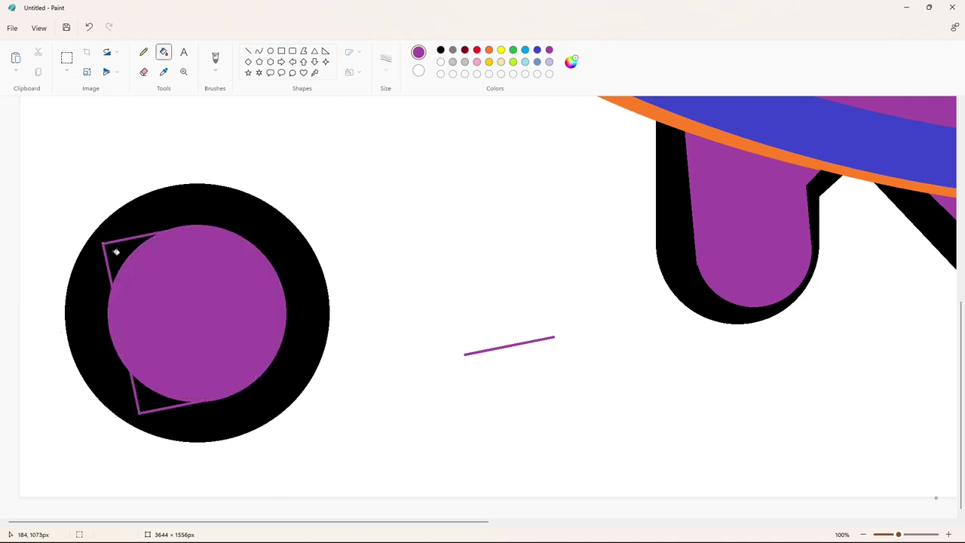
{"action": "left_click", "coordinate": [116, 249]}
Cut off the purple shape's left strip with a slanted black line and fill the strip with black
{"action": "left_click", "coordinate": [248, 51]}
{"action": "left_click", "coordinate": [441, 50]}
{"action": "left_click_drag", "start_coordinate": [121, 239], "coordinate": [153, 412]}
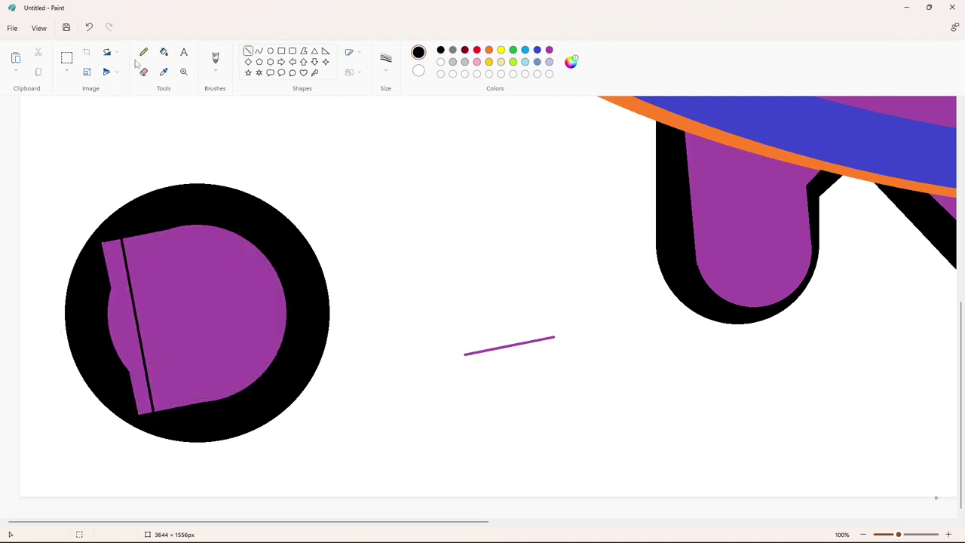
{"action": "left_click", "coordinate": [164, 52]}
{"action": "left_click", "coordinate": [125, 301]}
Smooth the purple shape's top and bottom edges with straight purple lines, the top one about 178 × 38 px
{"action": "left_click", "coordinate": [949, 535]}
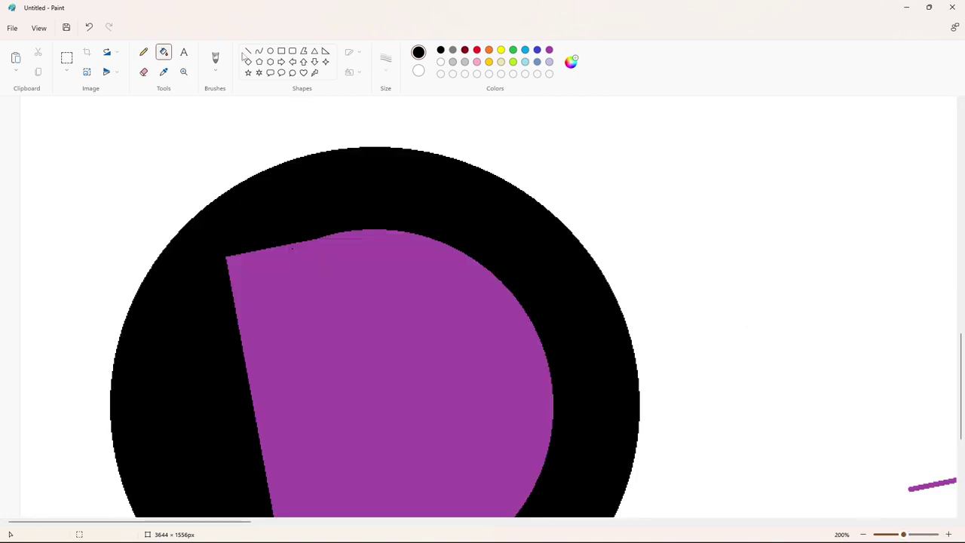
{"action": "left_click", "coordinate": [247, 51]}
{"action": "left_click", "coordinate": [549, 49]}
{"action": "left_click_drag", "start_coordinate": [357, 229], "coordinate": [180, 268]}
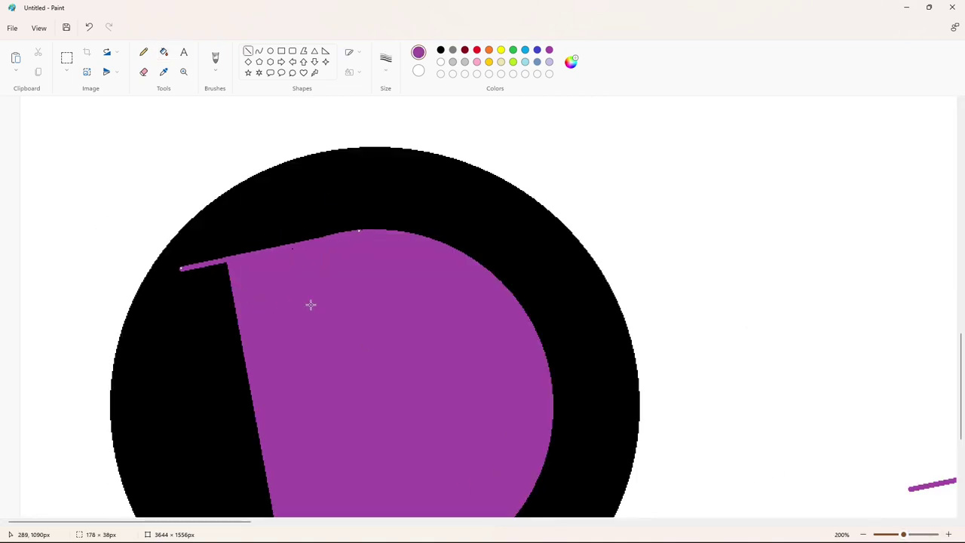
{"action": "scroll", "coordinate": [396, 356], "scroll_direction": "down", "scroll_amount": 3}
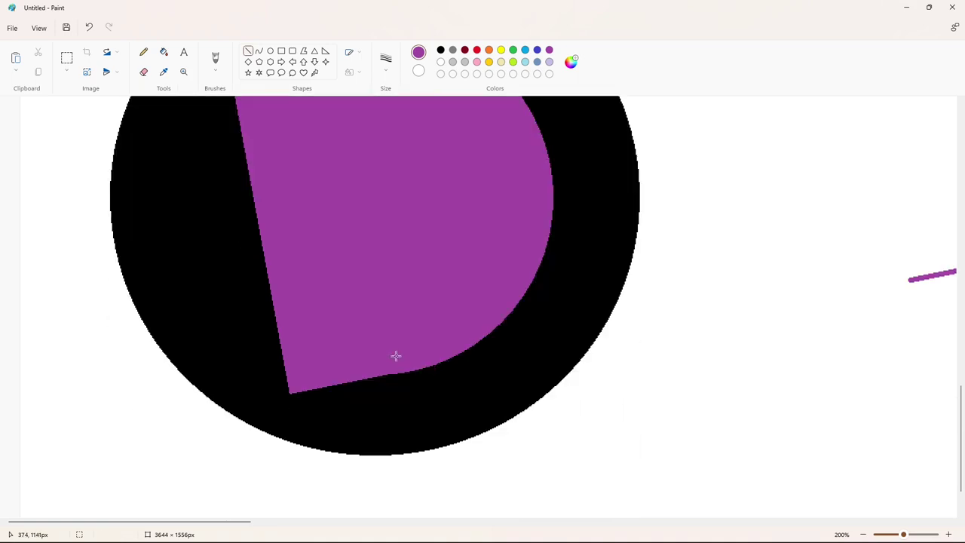
{"action": "left_click_drag", "start_coordinate": [270, 395], "coordinate": [400, 374]}
{"action": "scroll", "coordinate": [495, 397], "scroll_direction": "up", "scroll_amount": 2}
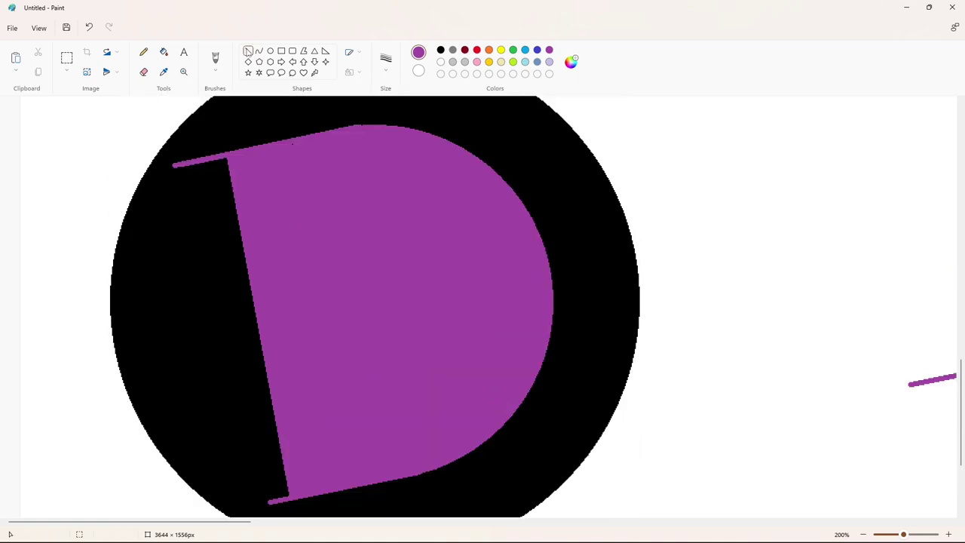
{"action": "scroll", "coordinate": [279, 330], "scroll_direction": "down", "scroll_amount": 2}
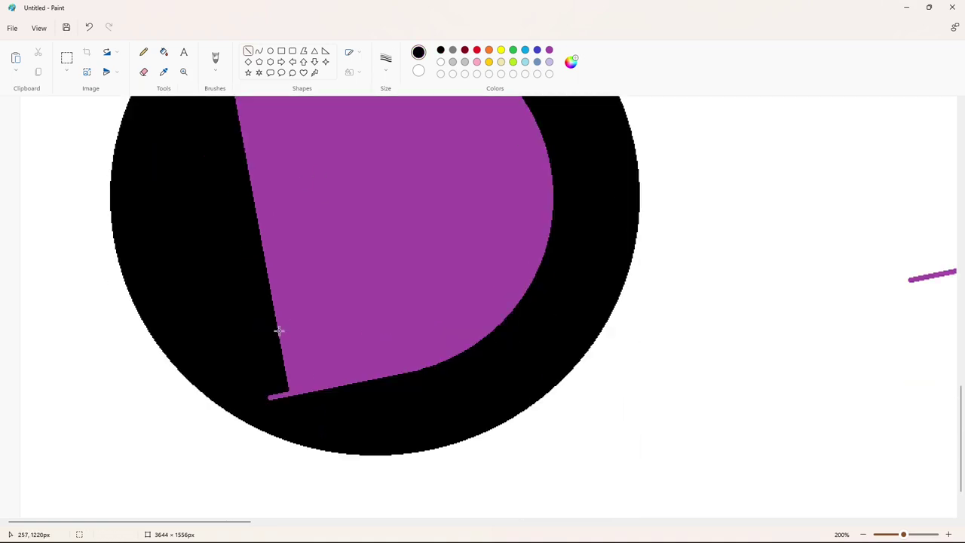
Fill the purple line ends protruding beyond the shape's left edge with black
{"action": "left_click", "coordinate": [164, 53]}
{"action": "left_click", "coordinate": [279, 396]}
{"action": "scroll", "coordinate": [290, 377], "scroll_direction": "up", "scroll_amount": 4}
{"action": "left_click", "coordinate": [211, 264]}
{"action": "scroll", "coordinate": [220, 269], "scroll_direction": "down", "scroll_amount": 2}
Outline the letter D's inner opening with a slanted black line and a curve, and fill it with black
{"action": "left_click", "coordinate": [248, 51]}
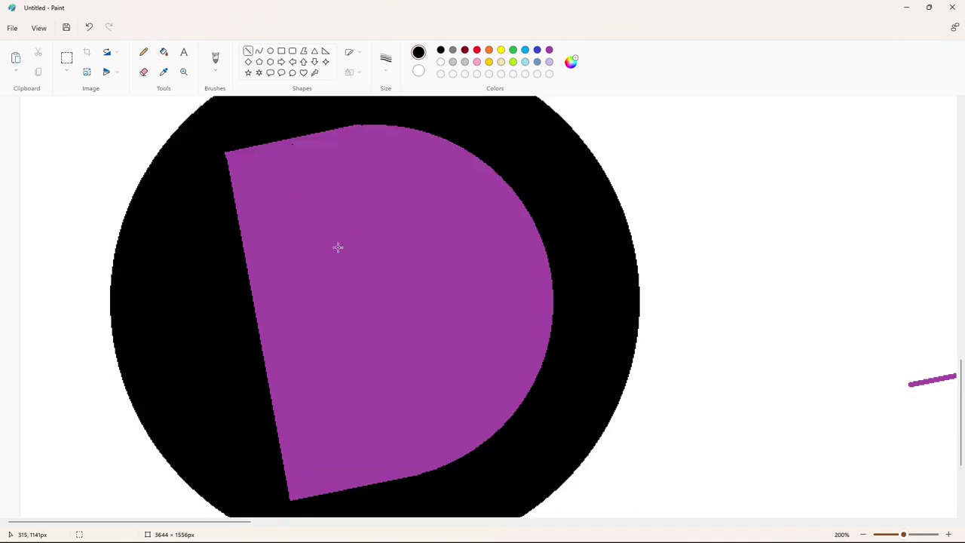
{"action": "left_click_drag", "start_coordinate": [330, 218], "coordinate": [361, 380]}
{"action": "left_click_drag", "start_coordinate": [342, 271], "coordinate": [439, 189]}
{"action": "left_click_drag", "start_coordinate": [457, 316], "coordinate": [527, 330]}
{"action": "left_click", "coordinate": [163, 53]}
{"action": "left_click", "coordinate": [371, 296]}
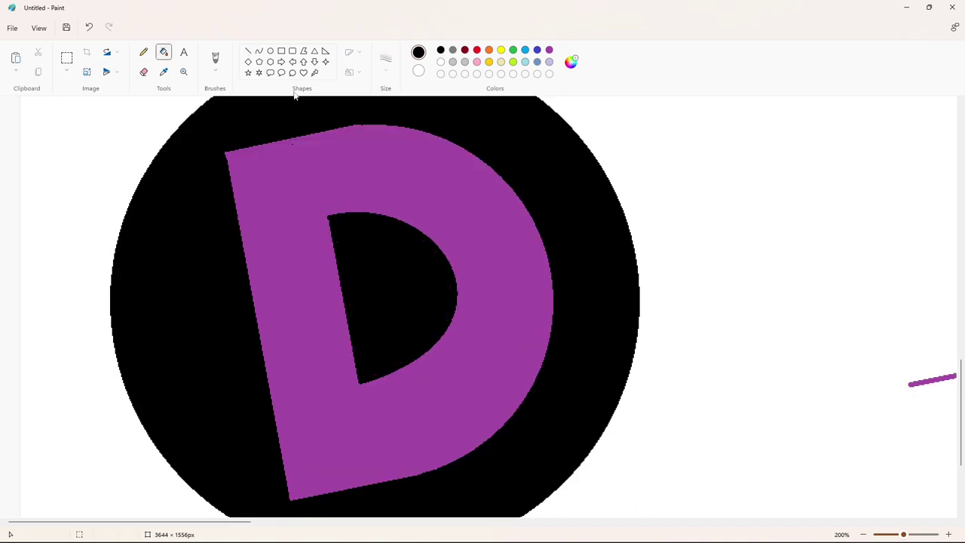
Draw a small yellow circle inside each of the D's two left corners, touching the edges
{"action": "left_click", "coordinate": [271, 51]}
{"action": "left_click", "coordinate": [477, 50]}
{"action": "mouse_move", "coordinate": [248, 164]}
{"action": "left_mouse_down"}
{"action": "mouse_move", "coordinate": [280, 207]}
{"action": "mouse_move", "coordinate": [288, 185]}
{"action": "mouse_move", "coordinate": [253, 170]}
{"action": "left_mouse_up"}
{"action": "left_click", "coordinate": [501, 50]}
{"action": "mouse_move", "coordinate": [293, 437]}
{"action": "left_mouse_down"}
{"action": "mouse_move", "coordinate": [336, 481]}
{"action": "mouse_move", "coordinate": [305, 472]}
{"action": "left_mouse_up"}
Round the D's left corners by filling the tips outside the circles black and the yellow outlines purple
{"action": "left_click", "coordinate": [164, 52]}
{"action": "left_click", "coordinate": [440, 50]}
{"action": "left_click", "coordinate": [236, 176]}
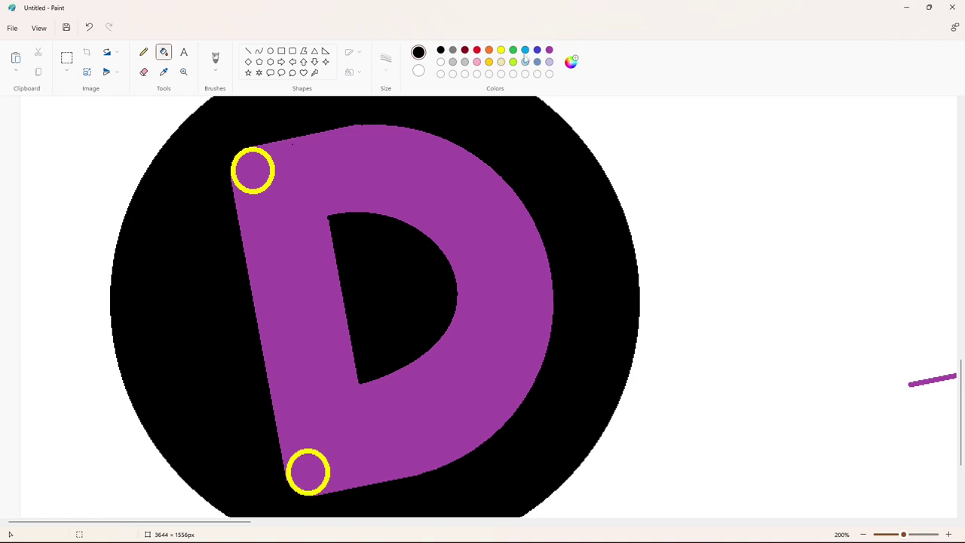
{"action": "left_click", "coordinate": [549, 49]}
{"action": "left_click", "coordinate": [253, 150]}
{"action": "left_click", "coordinate": [318, 453]}
Remove the leftover slanted purple line beside the disc by filling it with white
{"action": "left_click", "coordinate": [143, 51]}
{"action": "left_click", "coordinate": [862, 534]}
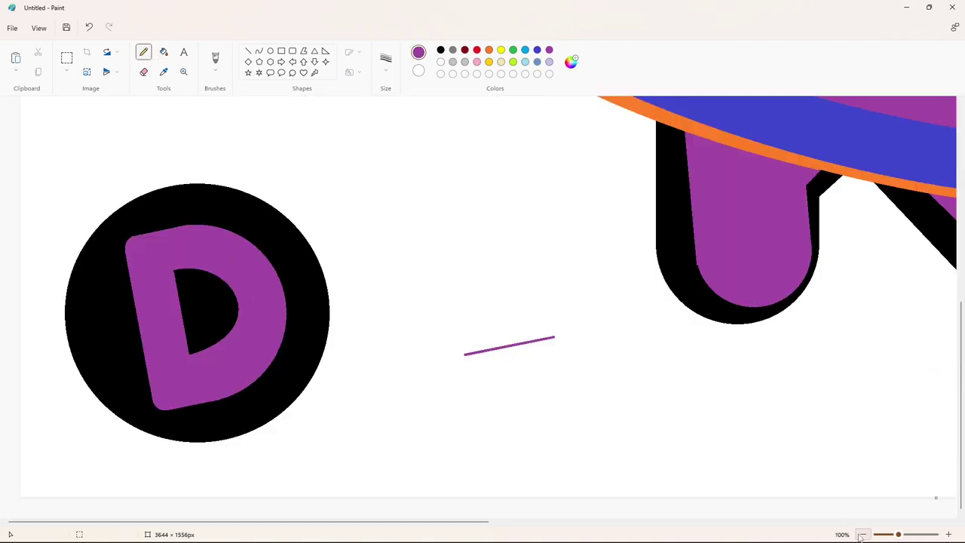
{"action": "left_click", "coordinate": [863, 534]}
{"action": "left_click", "coordinate": [163, 52]}
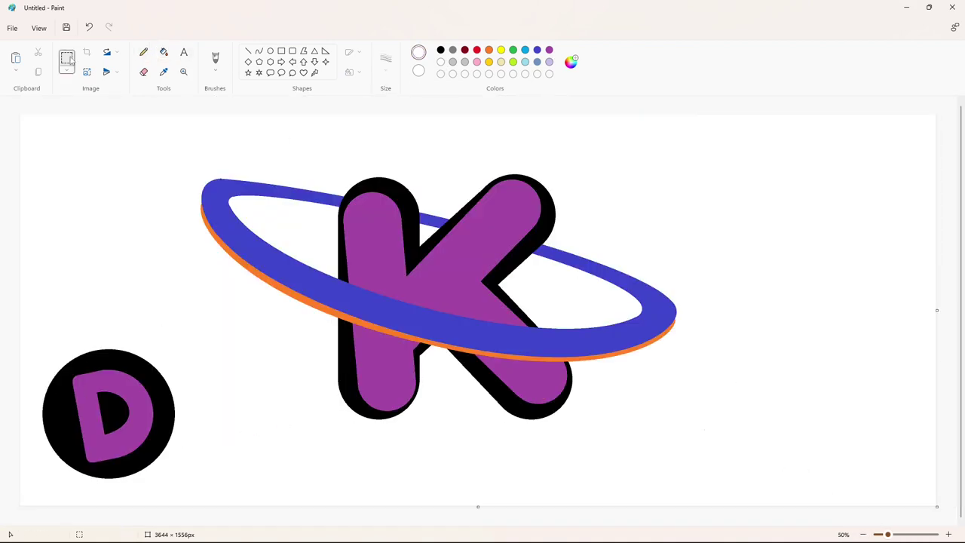
Cut out the D disc and place it over the ring's left end, beside the K's upper left
{"action": "left_click_drag", "start_coordinate": [28, 305], "coordinate": [211, 500]}
{"action": "key", "text": "ctrl+x"}
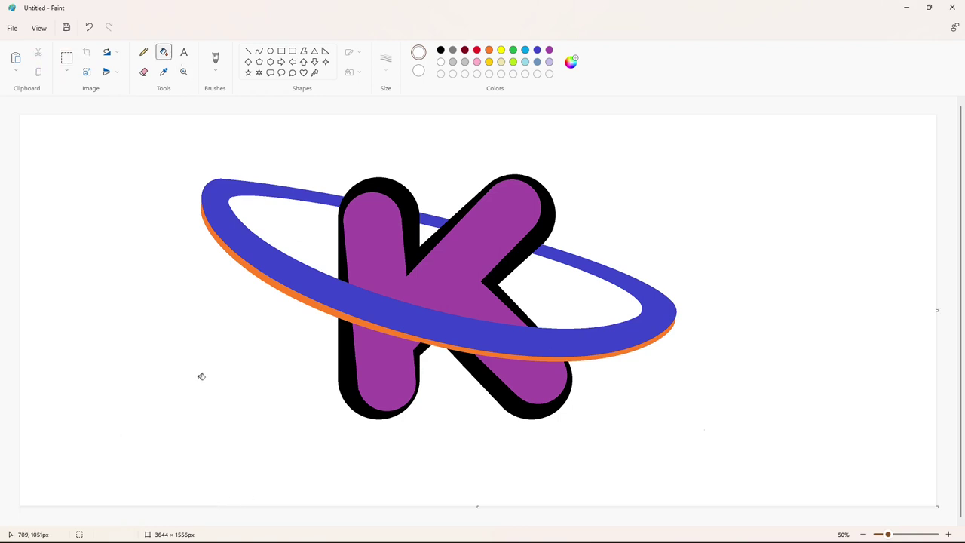
{"action": "key", "text": "ctrl+v"}
{"action": "left_click_drag", "start_coordinate": [104, 230], "coordinate": [280, 196]}
Select the whole DK artwork and move it to the middle of the canvas
{"action": "left_click", "coordinate": [65, 110]}
{"action": "left_click_drag", "start_coordinate": [645, 442], "coordinate": [648, 443]}
{"action": "left_click_drag", "start_coordinate": [760, 478], "coordinate": [50, 115]}
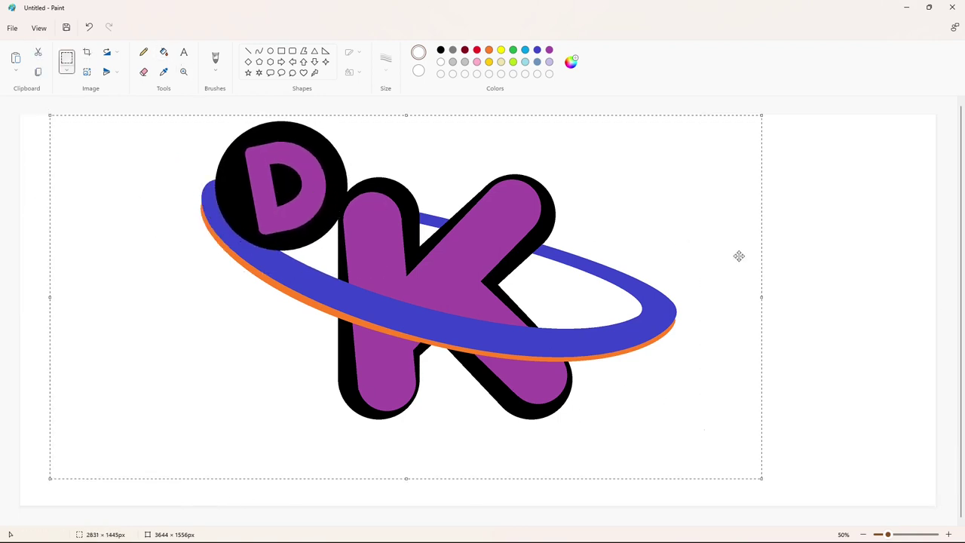
{"action": "left_click", "coordinate": [282, 51]}
{"action": "left_click", "coordinate": [351, 72]}
{"action": "left_click", "coordinate": [325, 100]}
{"action": "left_click_drag", "start_coordinate": [679, 458], "coordinate": [584, 438]}
{"action": "key", "text": "ctrl+x"}
{"action": "key", "text": "ctrl+v"}
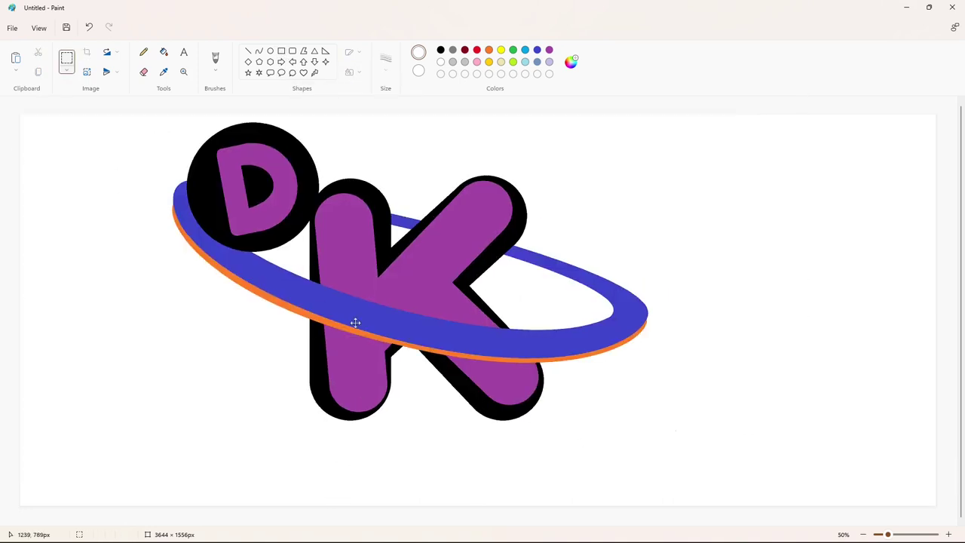
{"action": "left_click_drag", "start_coordinate": [355, 324], "coordinate": [433, 355]}
{"action": "left_click", "coordinate": [829, 435]}
Mix a custom medium green with red 99, green 172 and blue 45
{"action": "left_click", "coordinate": [513, 62]}
{"action": "left_click", "coordinate": [572, 62]}
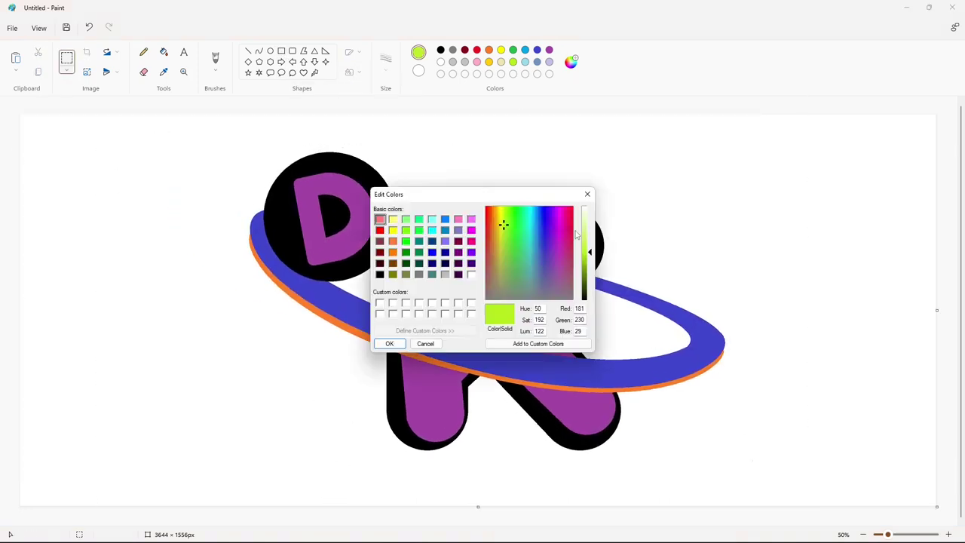
{"action": "left_click_drag", "start_coordinate": [504, 226], "coordinate": [509, 245]}
{"action": "left_click", "coordinate": [586, 260]}
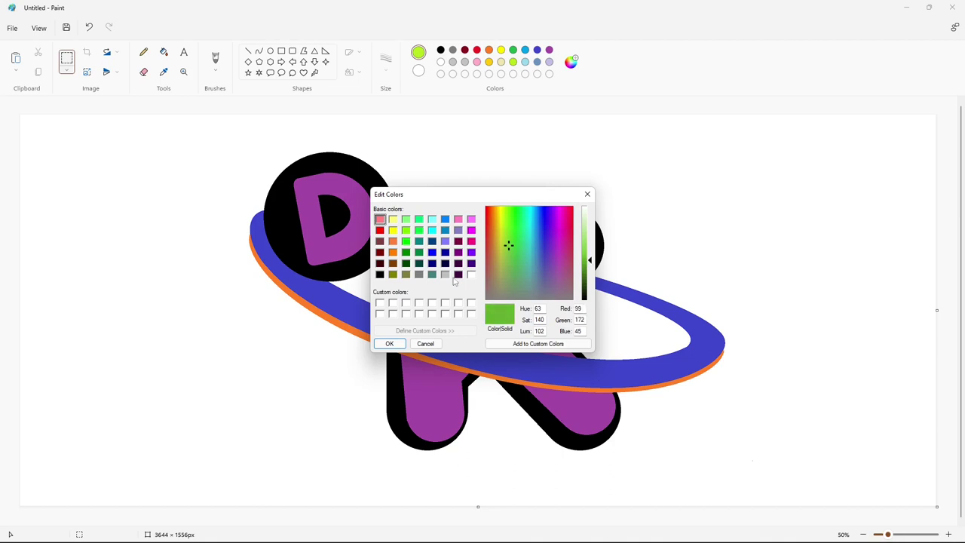
{"action": "left_click", "coordinate": [395, 344]}
Mix a very dark navy custom colour from a blue with hue 155 and saturation 235
{"action": "left_click", "coordinate": [536, 50]}
{"action": "left_click", "coordinate": [572, 62]}
{"action": "left_click_drag", "start_coordinate": [551, 214], "coordinate": [542, 208]}
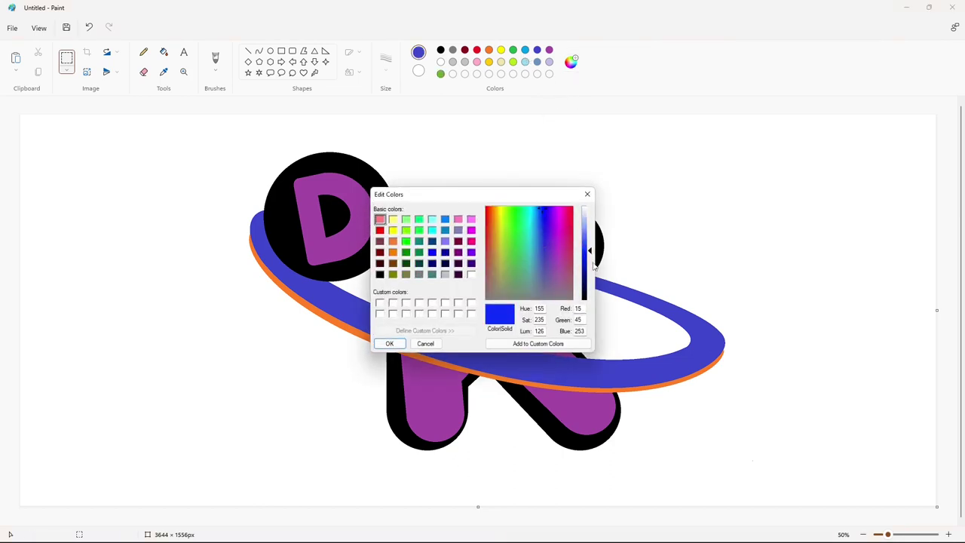
{"action": "left_click_drag", "start_coordinate": [588, 261], "coordinate": [588, 289]}
{"action": "left_click", "coordinate": [398, 343]}
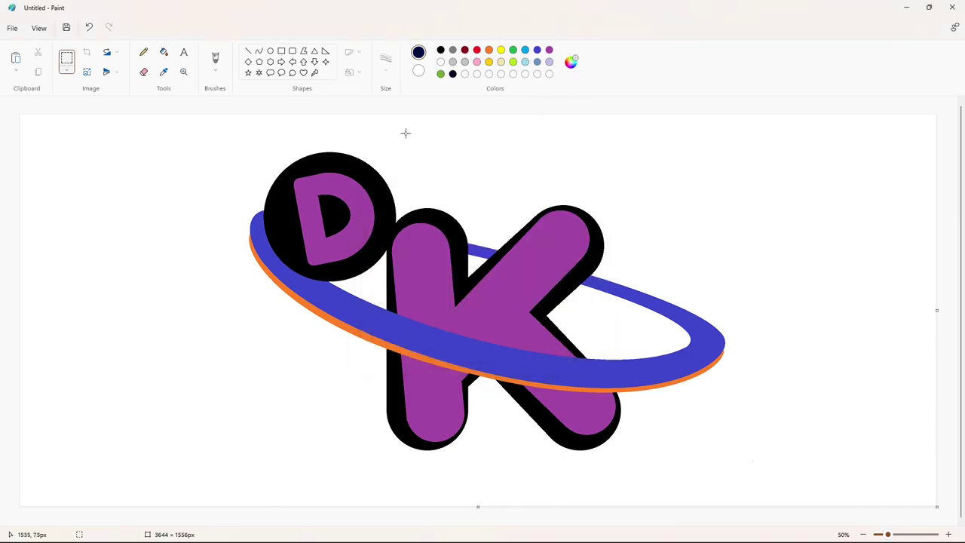
Fill the indigo ring, including its back piece between the K's stem and upper arm, with gold
{"action": "left_click", "coordinate": [163, 52]}
{"action": "left_click", "coordinate": [452, 343]}
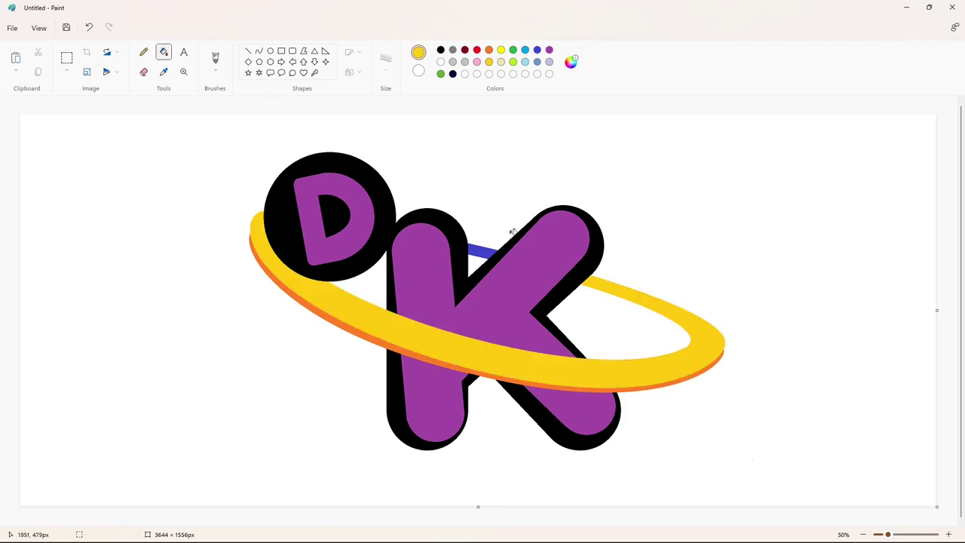
{"action": "left_click", "coordinate": [485, 258]}
{"action": "left_click", "coordinate": [428, 359]}
{"action": "key", "text": "ctrl+z"}
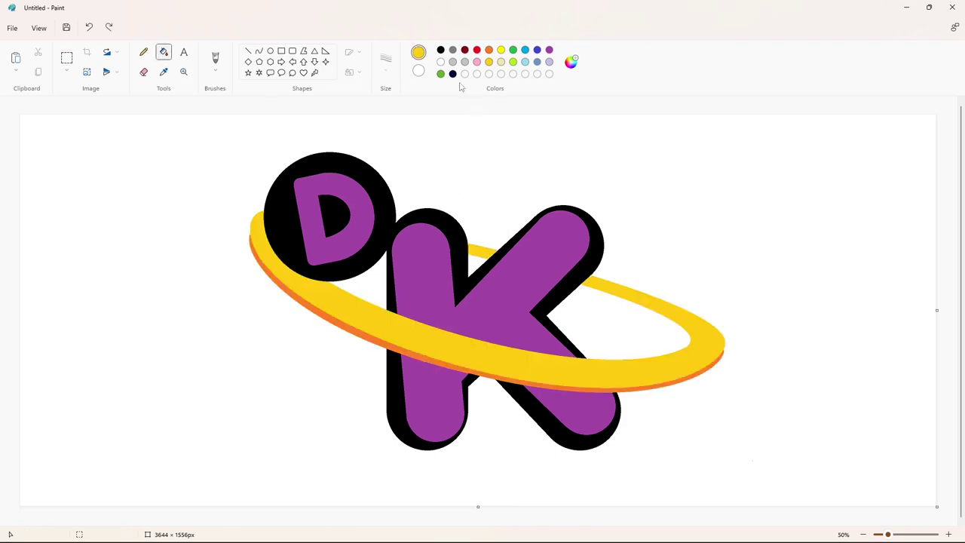
Fill the ring's orange edge with dark navy and draw a short navy line under the ring piece between the K's stem and upper arm
{"action": "left_click", "coordinate": [452, 74]}
{"action": "left_click", "coordinate": [408, 351]}
{"action": "left_click", "coordinate": [948, 535]}
{"action": "left_click_drag", "start_coordinate": [400, 522], "coordinate": [630, 522]}
{"action": "scroll", "coordinate": [520, 189], "scroll_direction": "up", "scroll_amount": 2}
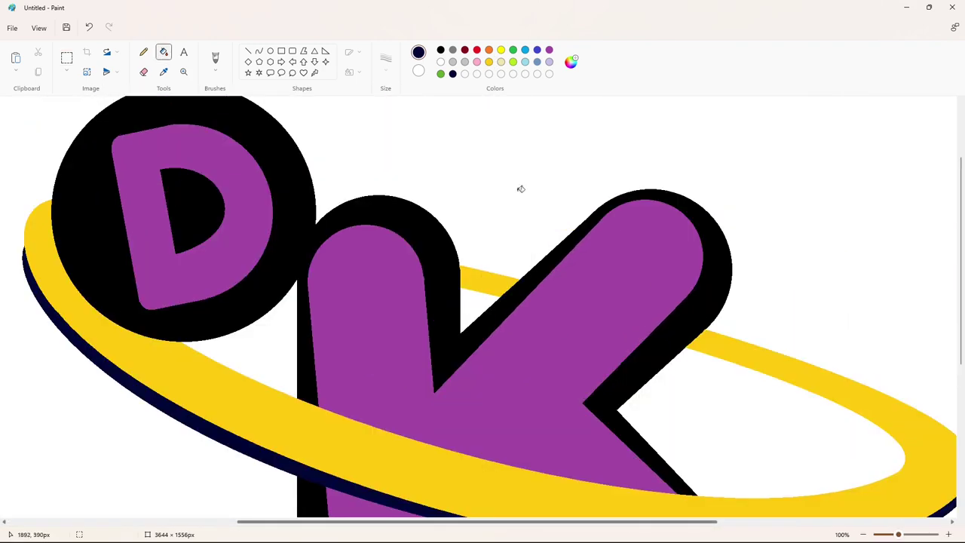
{"action": "left_click", "coordinate": [248, 52]}
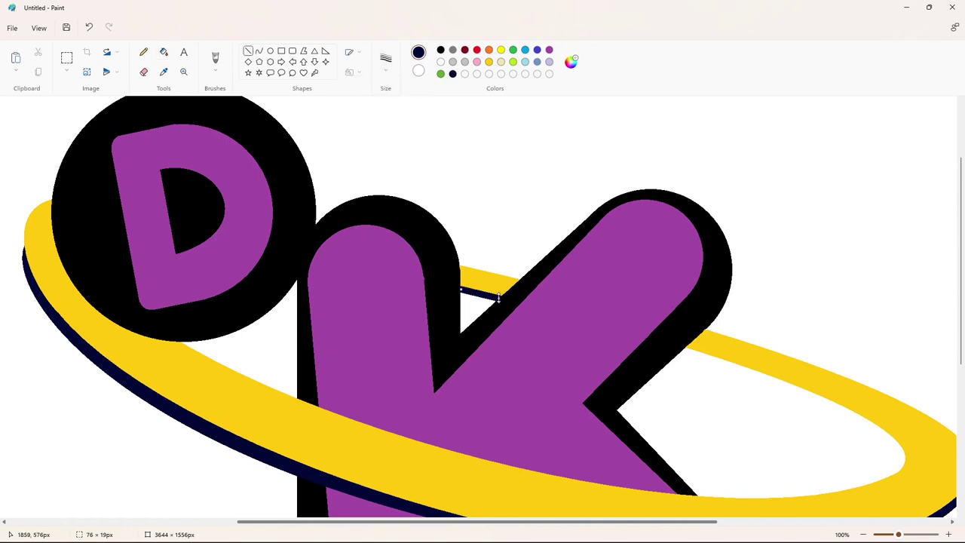
{"action": "left_click", "coordinate": [503, 222]}
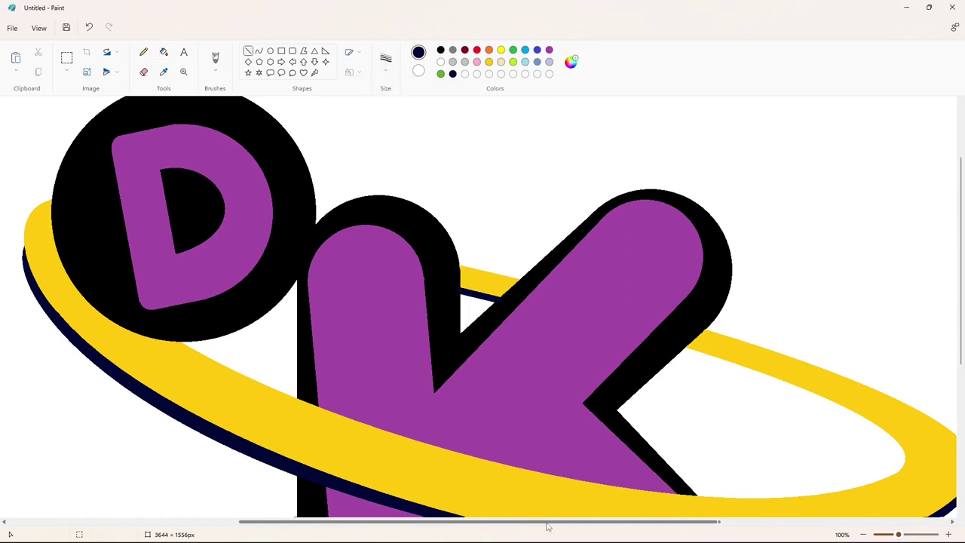
Draw a navy curve inside the ring to the right of the K and fill the gap between curve and ring with navy
{"action": "left_click_drag", "start_coordinate": [548, 523], "coordinate": [674, 523]}
{"action": "left_click", "coordinate": [259, 51]}
{"action": "left_click", "coordinate": [388, 70]}
{"action": "left_click", "coordinate": [395, 134]}
{"action": "mouse_move", "coordinate": [425, 353]}
{"action": "left_mouse_down"}
{"action": "mouse_move", "coordinate": [586, 412]}
{"action": "mouse_move", "coordinate": [652, 460]}
{"action": "left_mouse_up"}
{"action": "left_click_drag", "start_coordinate": [536, 408], "coordinate": [635, 425]}
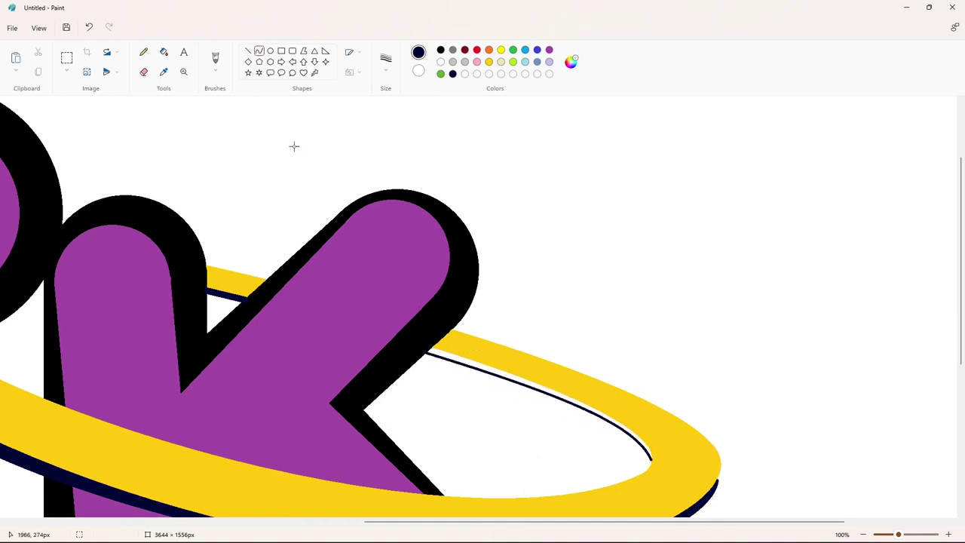
{"action": "left_click", "coordinate": [164, 51]}
{"action": "left_click", "coordinate": [517, 377]}
Recolour the black D disc and the K's black outline with dark navy
{"action": "left_click", "coordinate": [863, 533]}
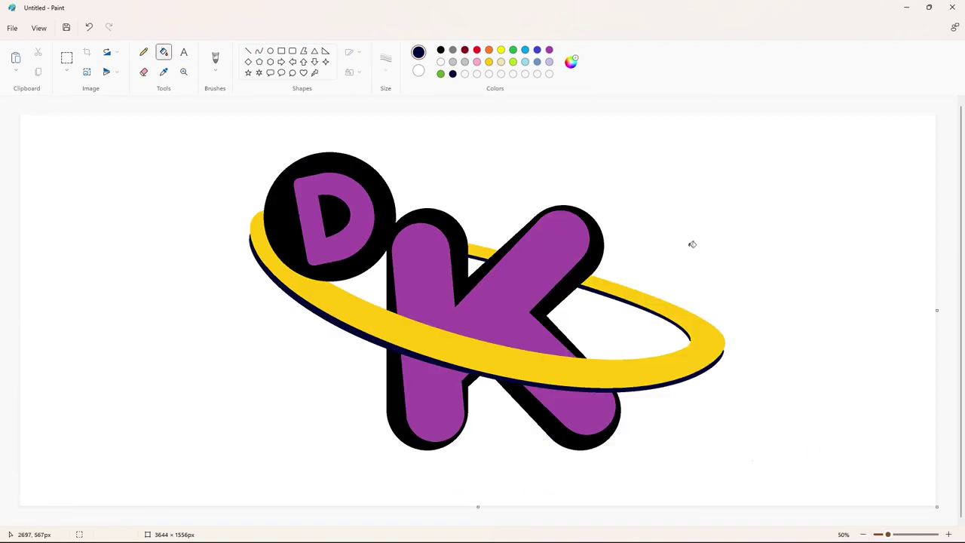
{"action": "left_click", "coordinate": [384, 202]}
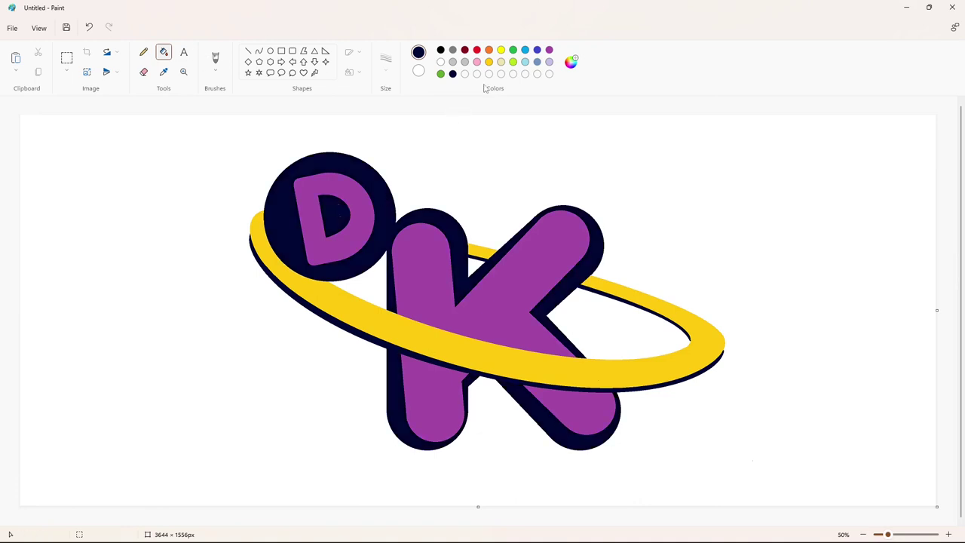
Mix another custom green and fill the purple areas of the K above and below the ring with it
{"action": "left_click", "coordinate": [571, 62]}
{"action": "left_click", "coordinate": [390, 343]}
{"action": "left_click_drag", "start_coordinate": [590, 260], "coordinate": [591, 258]}
{"action": "left_click", "coordinate": [431, 306]}
{"action": "left_click", "coordinate": [450, 390]}
{"action": "left_click", "coordinate": [572, 407]}
Mix a lighter green with red 105, green 182 and blue 48 and refill all parts of the K's face
{"action": "left_click", "coordinate": [571, 62]}
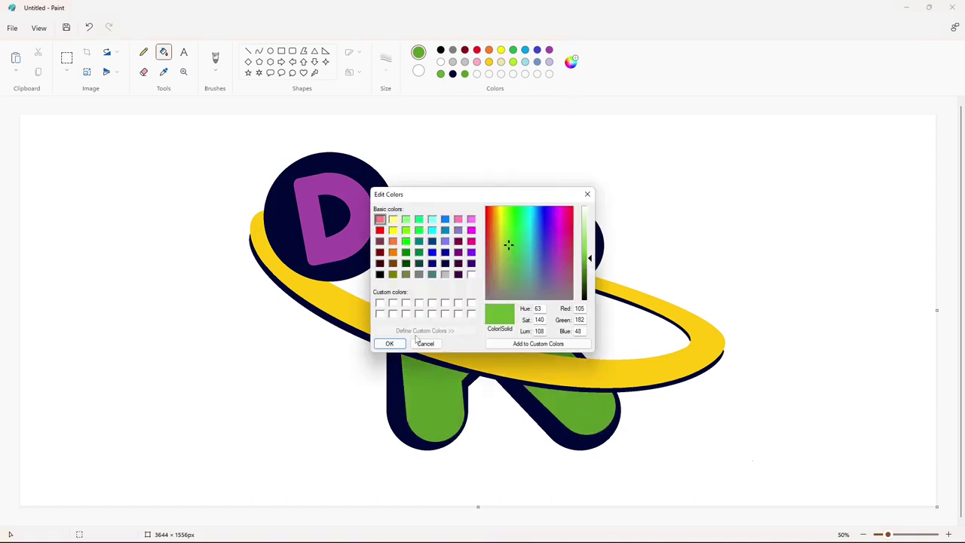
{"action": "left_click", "coordinate": [391, 343]}
{"action": "left_click", "coordinate": [441, 294]}
{"action": "left_click", "coordinate": [570, 408]}
{"action": "left_click", "coordinate": [427, 396]}
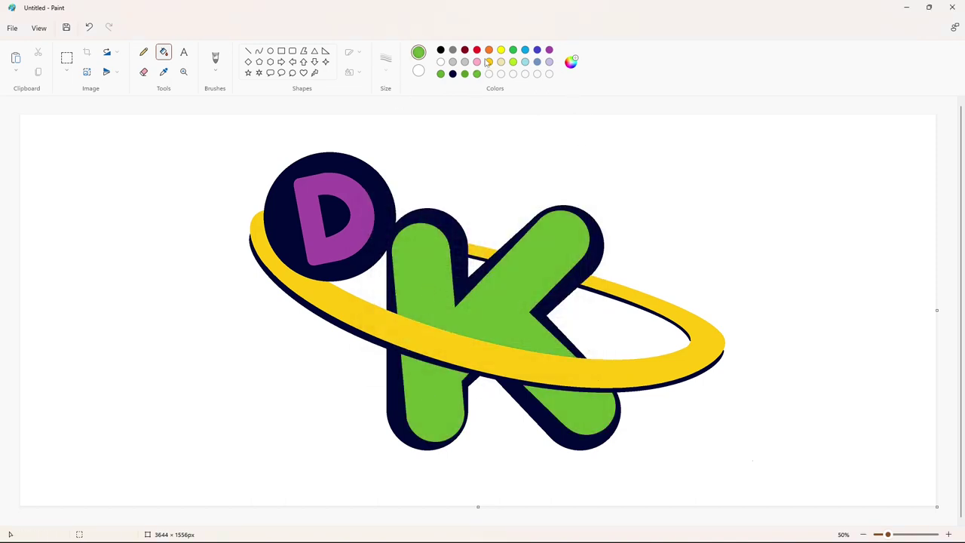
Fill the purple D inside the disc with the ring's gold colour
{"action": "left_click", "coordinate": [452, 74]}
{"action": "left_click", "coordinate": [488, 61]}
{"action": "left_click", "coordinate": [339, 210]}
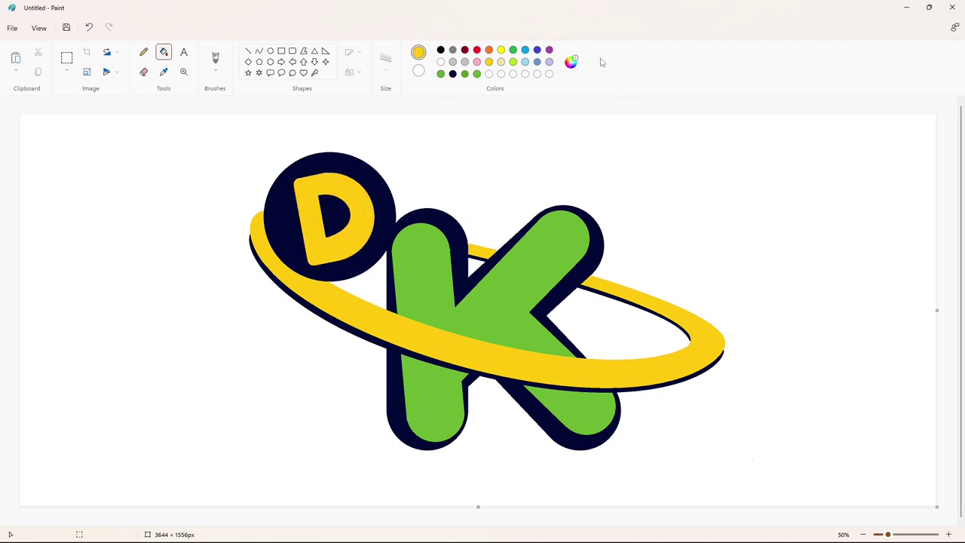